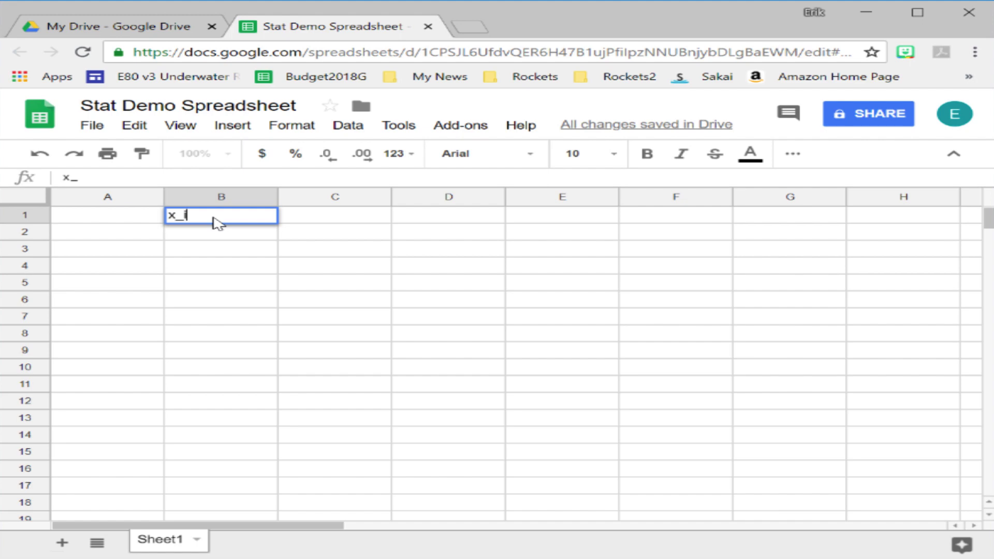
Enter the heading x_i in B1 and the values 5, 7, 4, 6, 4, 6, 5, 7, 5, 6 in B2:B11
{"action": "type", "text": "i"}
{"action": "key", "text": "Return"}
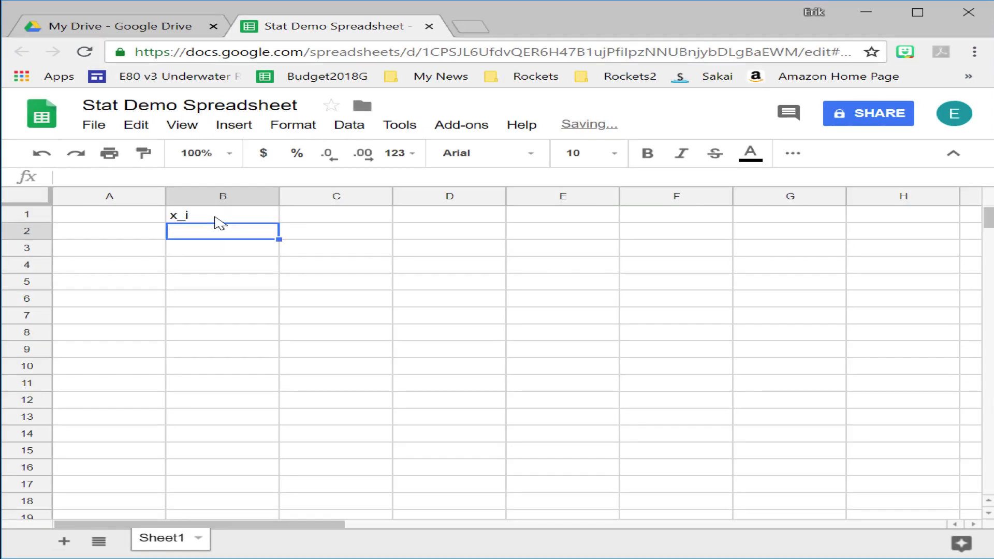
{"action": "type", "text": "5"}
{"action": "key", "text": "Return"}
{"action": "type", "text": "7"}
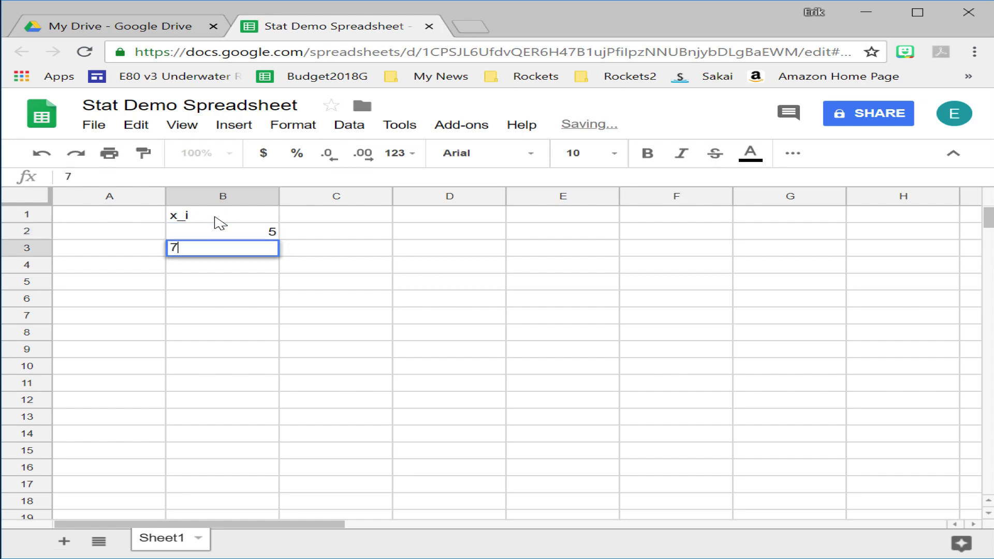
{"action": "key", "text": "Return"}
{"action": "type", "text": "4"}
{"action": "key", "text": "Return"}
{"action": "type", "text": "6"}
{"action": "key", "text": "Return"}
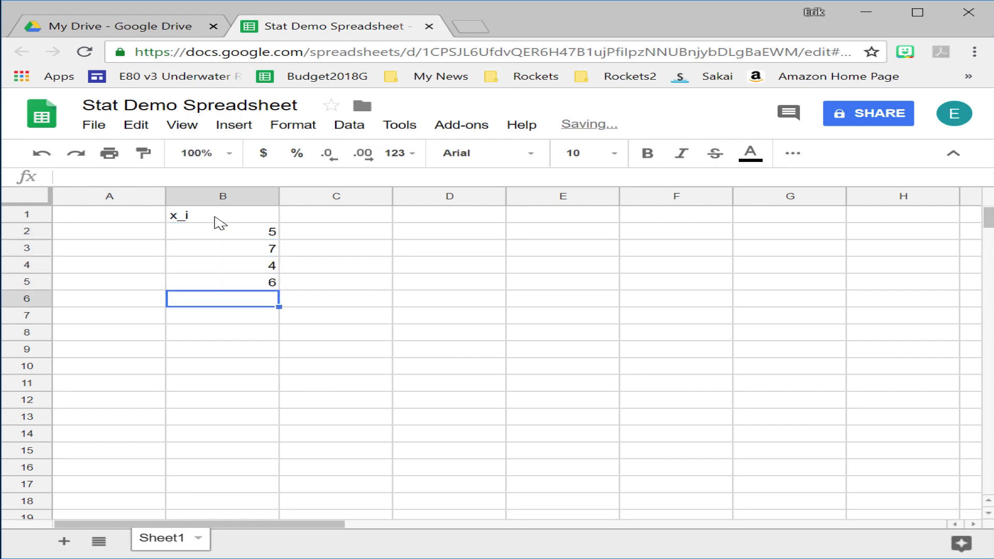
{"action": "type", "text": "4"}
{"action": "key", "text": "Return"}
{"action": "type", "text": "6"}
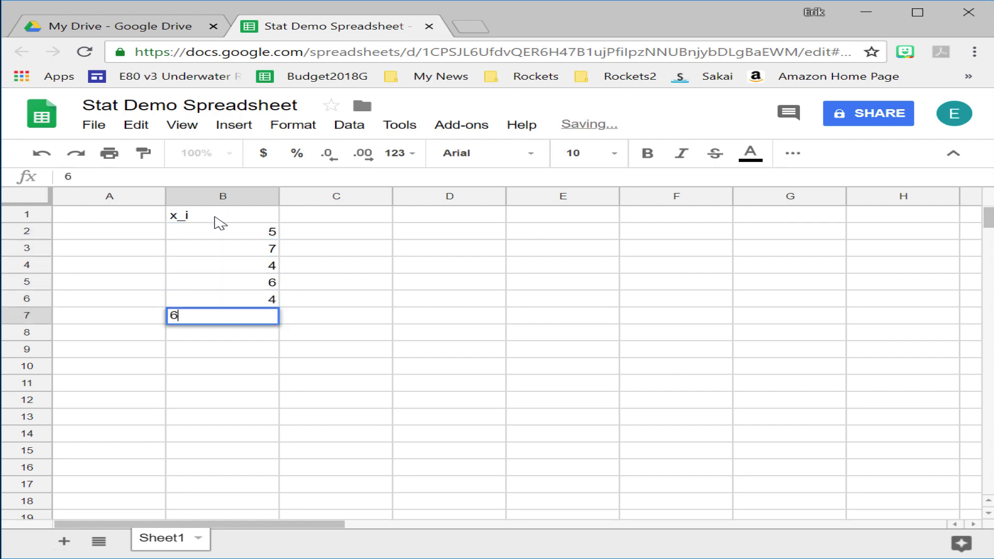
{"action": "key", "text": "Return"}
{"action": "type", "text": "5"}
{"action": "key", "text": "Return"}
{"action": "type", "text": "7"}
{"action": "key", "text": "Return"}
{"action": "type", "text": "5"}
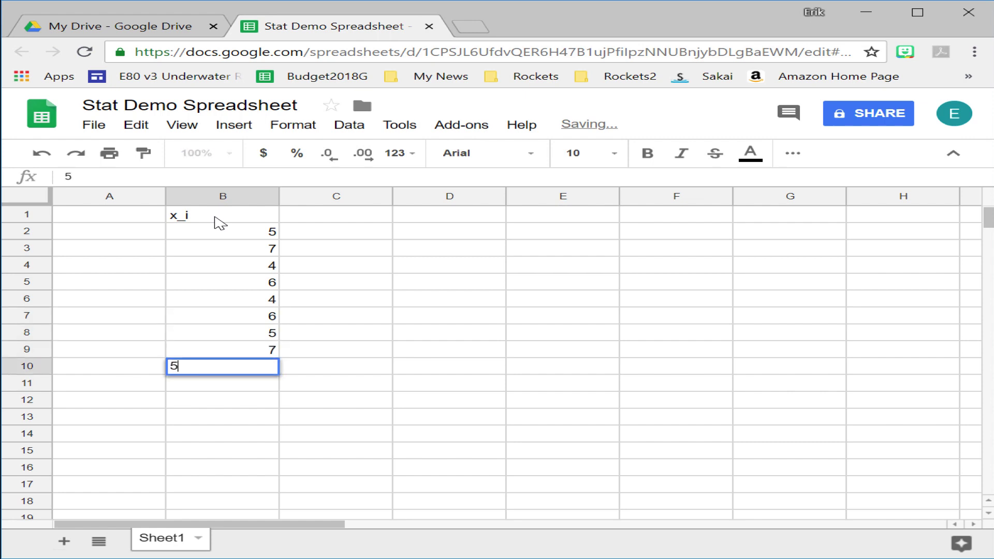
{"action": "key", "text": "Return"}
{"action": "type", "text": "6"}
{"action": "key", "text": "Return"}
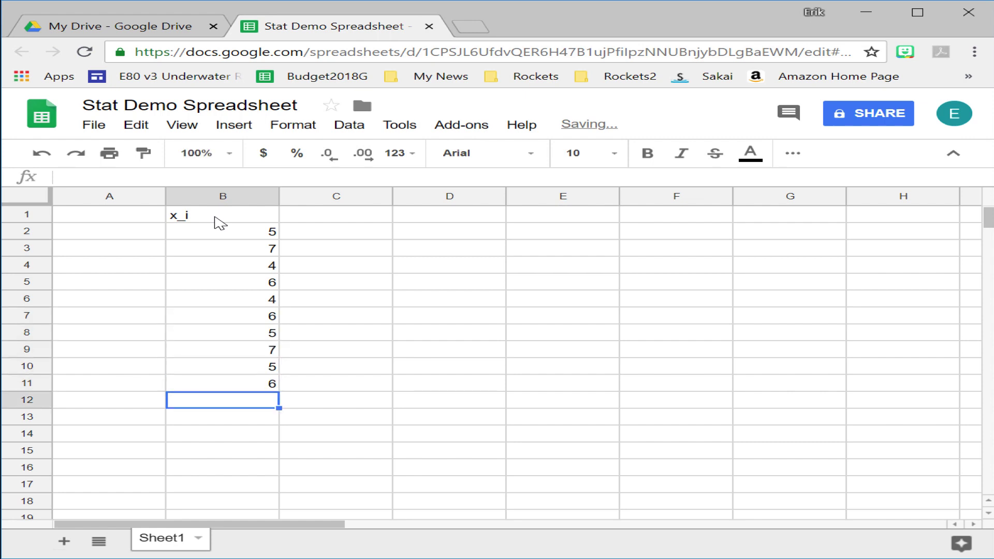
Label A12 Sum and total the x_i values in B12 with =sum(B2:B11)
{"action": "left_click", "coordinate": [89, 404]}
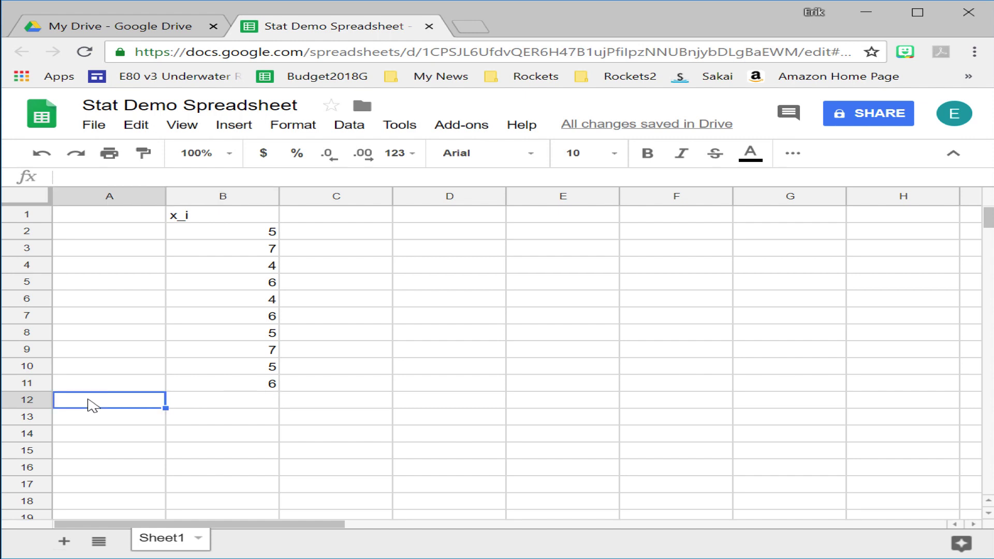
{"action": "type", "text": "Sum"}
{"action": "key", "text": "Tab"}
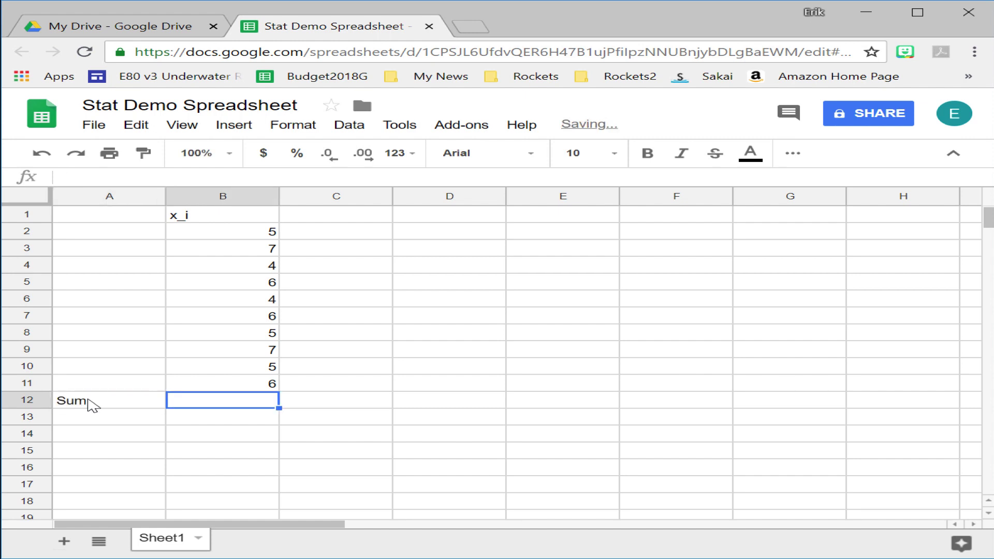
{"action": "type", "text": "=sum("}
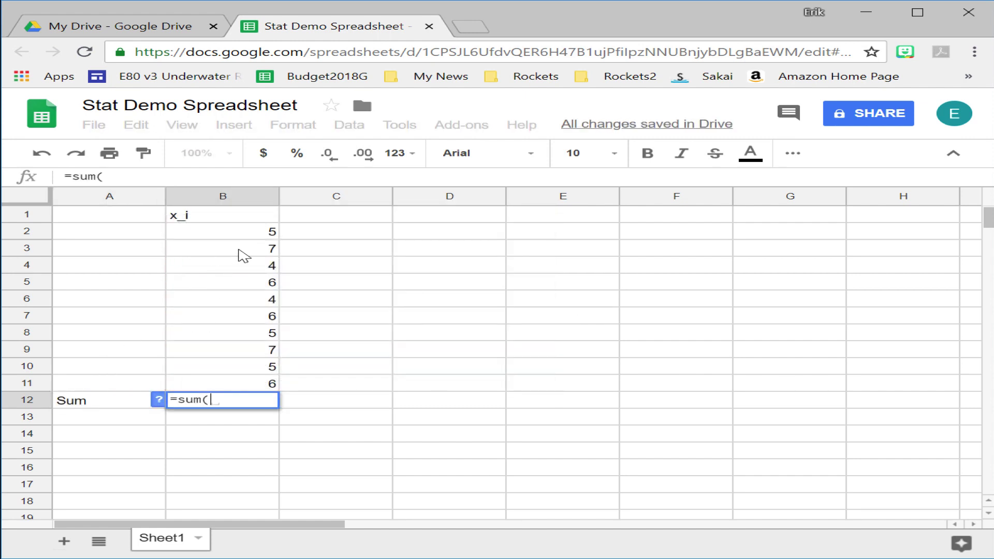
{"action": "left_click_drag", "start_coordinate": [243, 233], "coordinate": [220, 384]}
{"action": "type", "text": ")"}
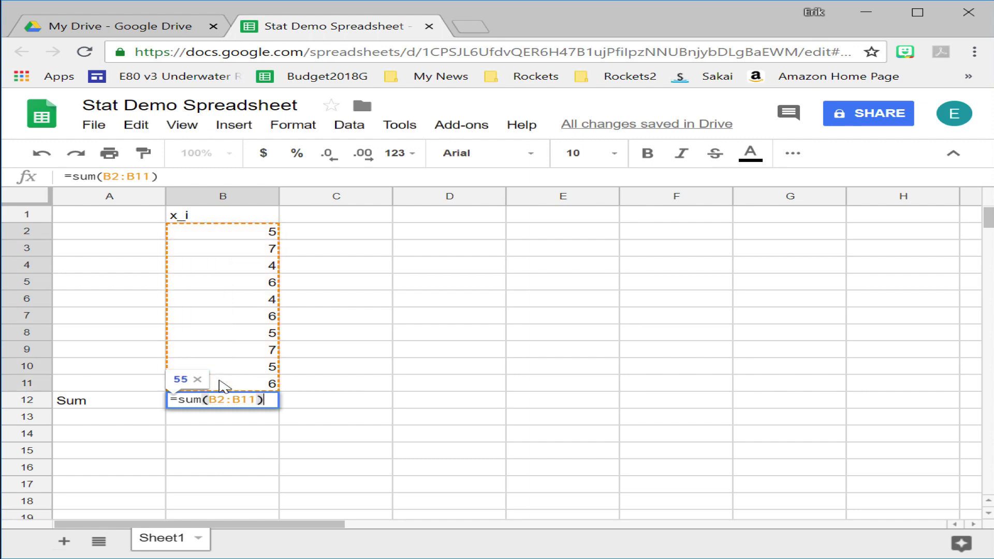
{"action": "key", "text": "Return"}
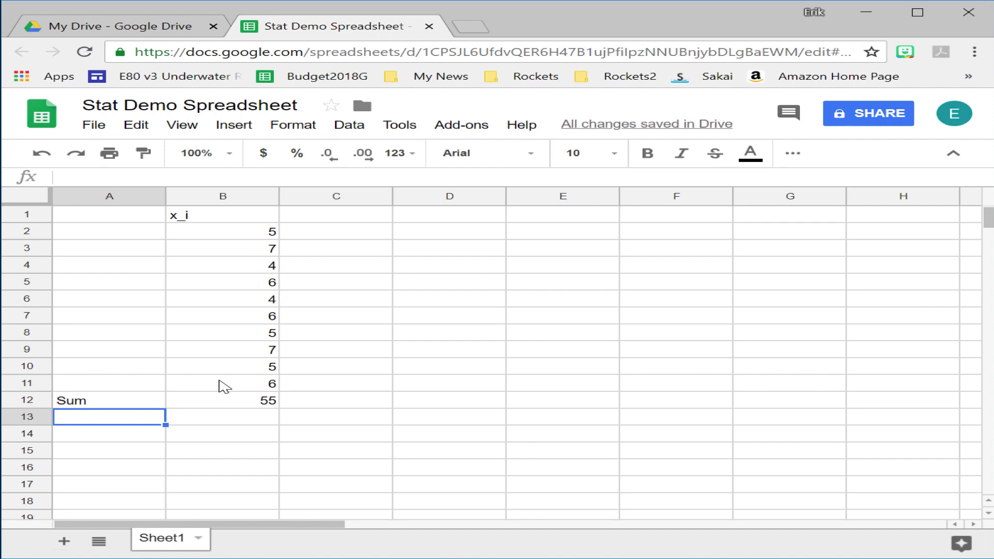
Label A13 Count and count the x_i values in B13 with =count(B2:B11)
{"action": "type", "text": "Count"}
{"action": "key", "text": "Tab"}
{"action": "type", "text": "=c"}
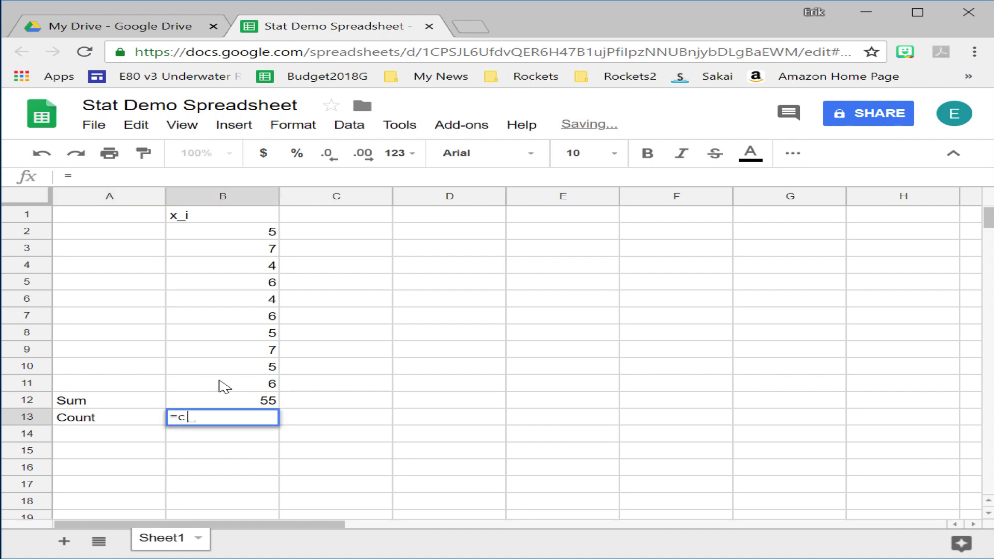
{"action": "type", "text": "ount("}
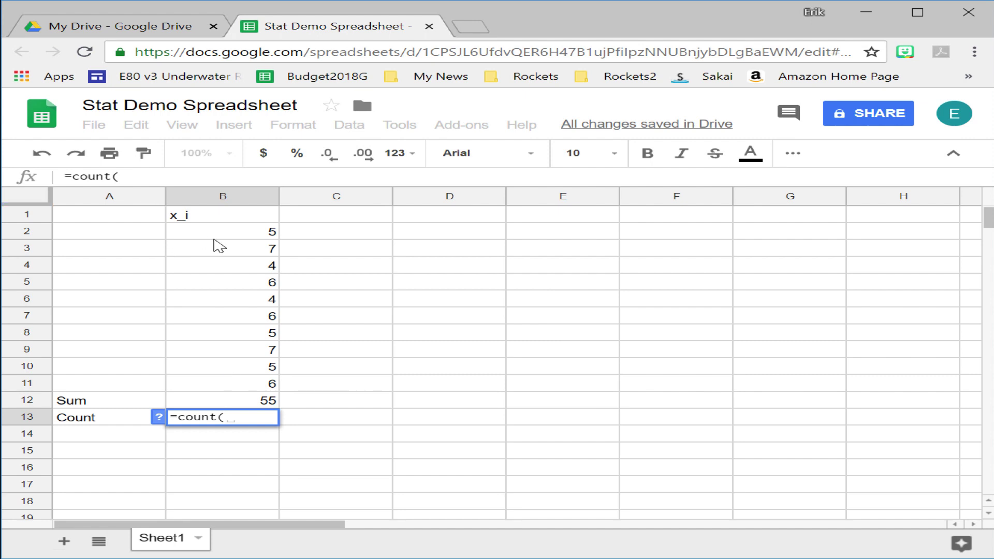
{"action": "left_click_drag", "start_coordinate": [217, 234], "coordinate": [224, 377]}
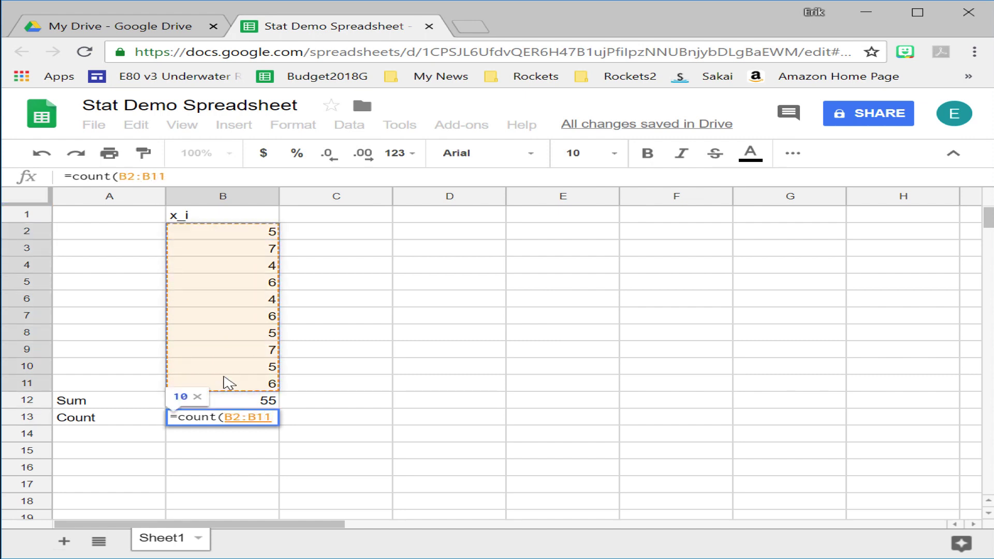
{"action": "type", "text": ")"}
{"action": "key", "text": "Return"}
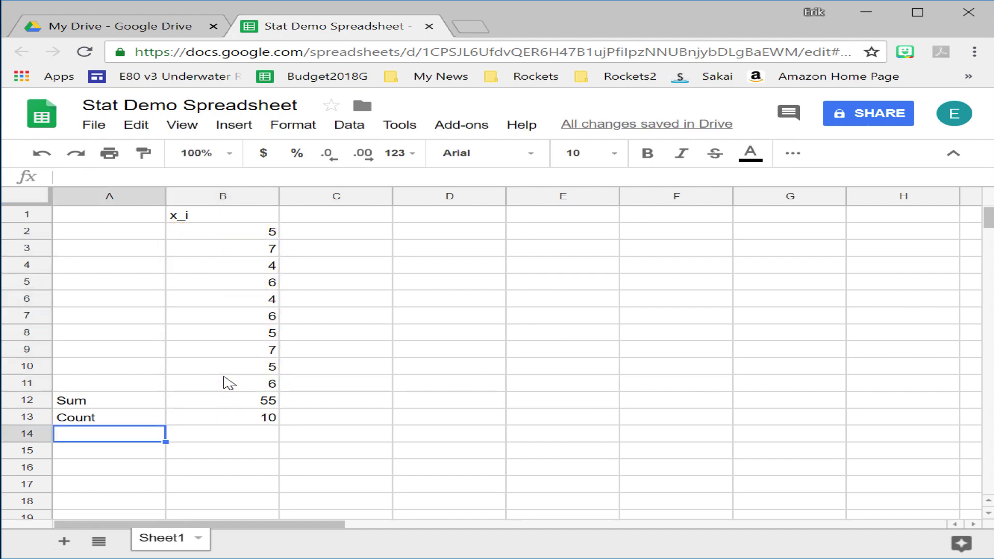
Label A14 Mean and calculate the mean in B14 with =B12/B13
{"action": "type", "text": "Mean"}
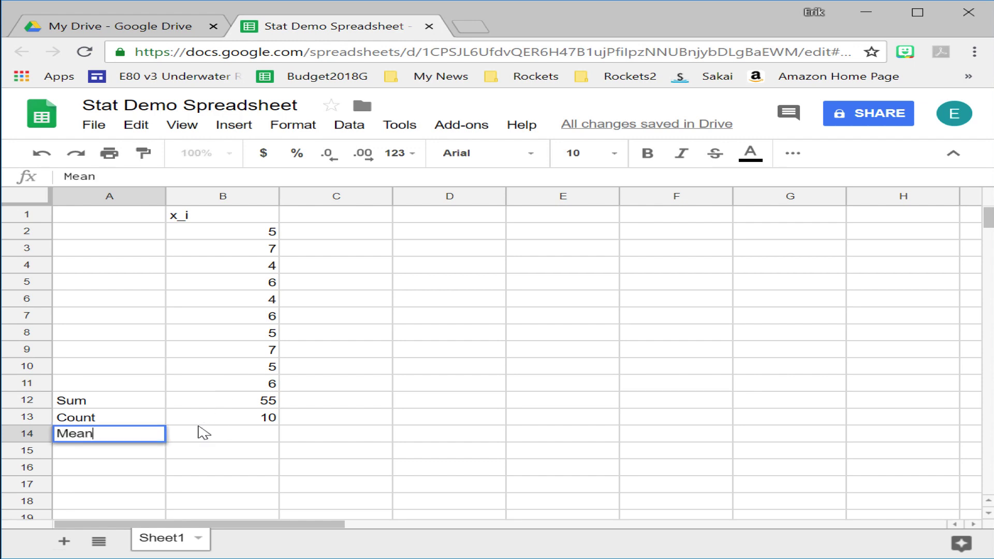
{"action": "left_click", "coordinate": [203, 433]}
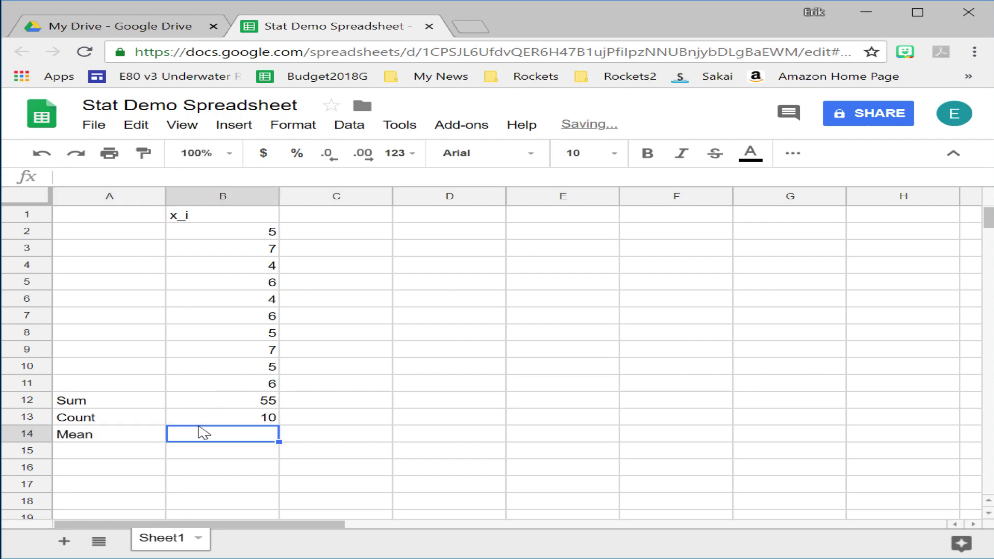
{"action": "type", "text": "=B12/"}
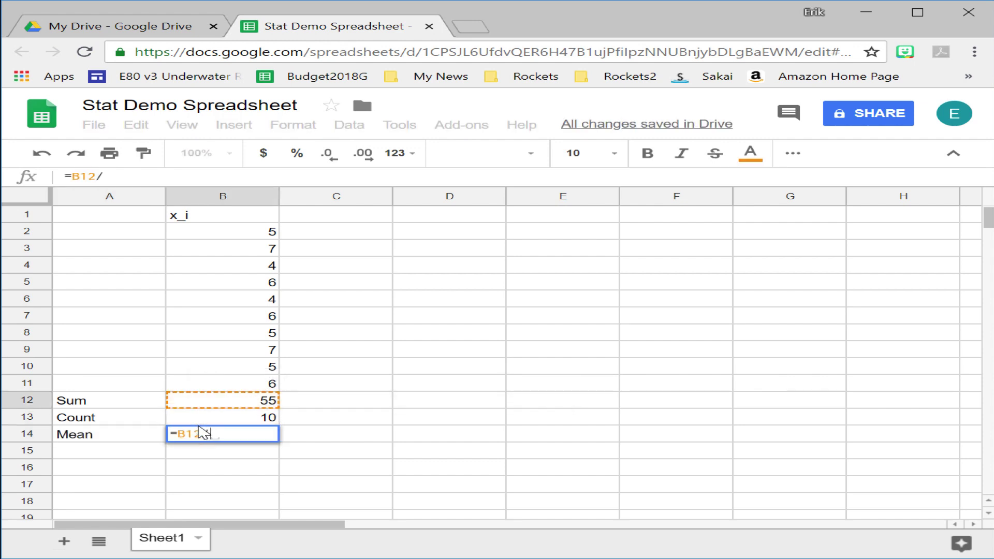
{"action": "type", "text": "B13"}
{"action": "key", "text": "Return"}
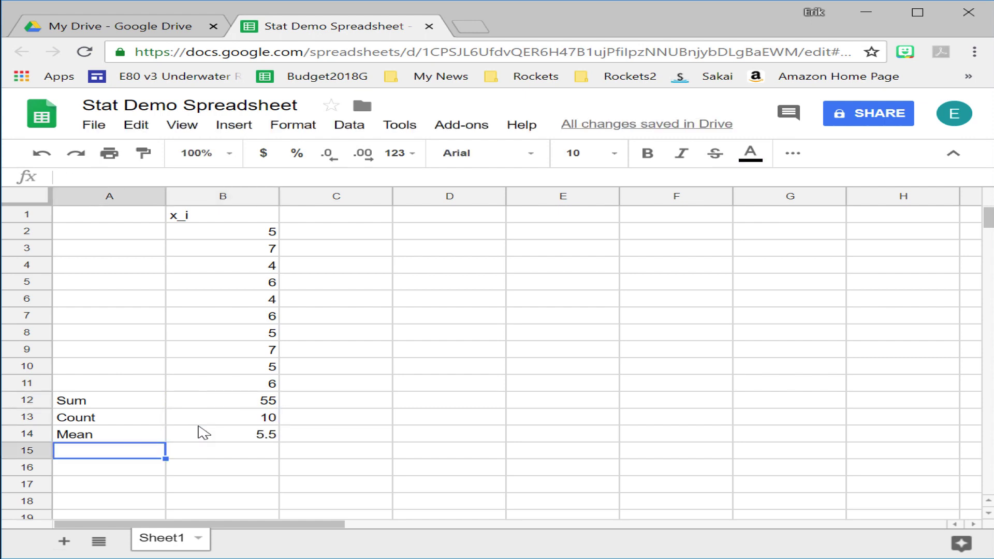
Enter the heading e_i in C1, beside the x_i heading
{"action": "left_click", "coordinate": [343, 216]}
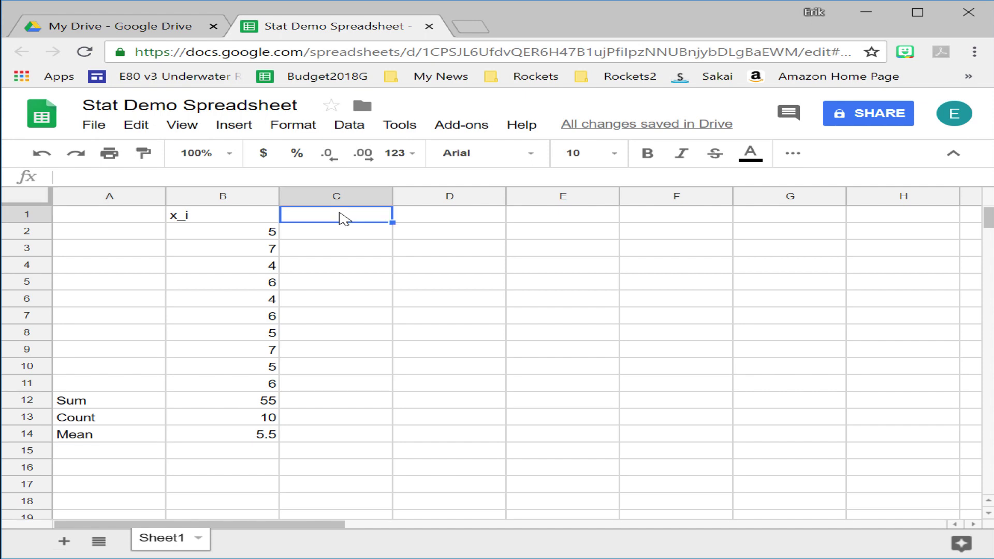
{"action": "type", "text": "e_i"}
{"action": "key", "text": "Return"}
Calculate each value's deviation from the mean in C2:C11, entering =$B$14-B2 in C2 with an absolute mean reference and filling it down
{"action": "type", "text": "="}
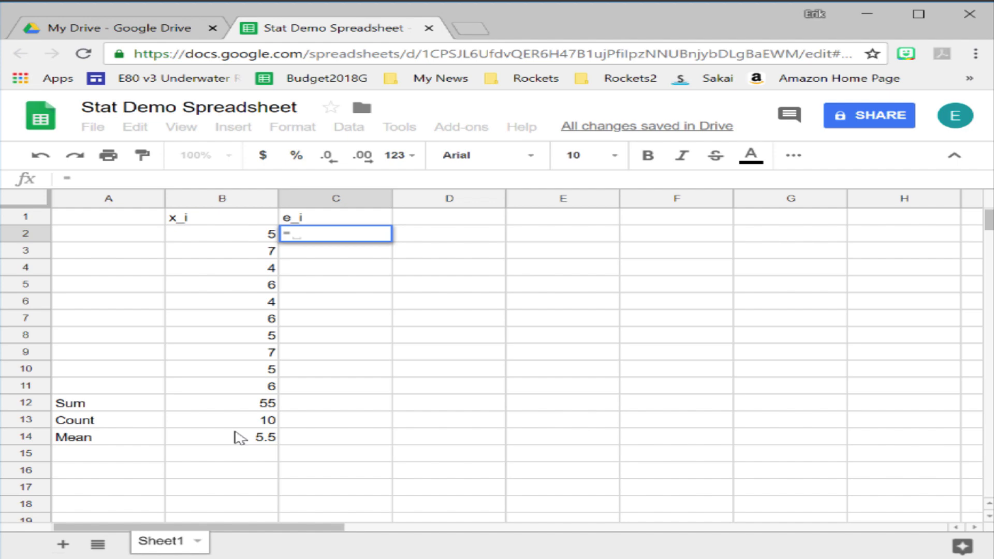
{"action": "left_click", "coordinate": [240, 438]}
{"action": "key", "text": "F4"}
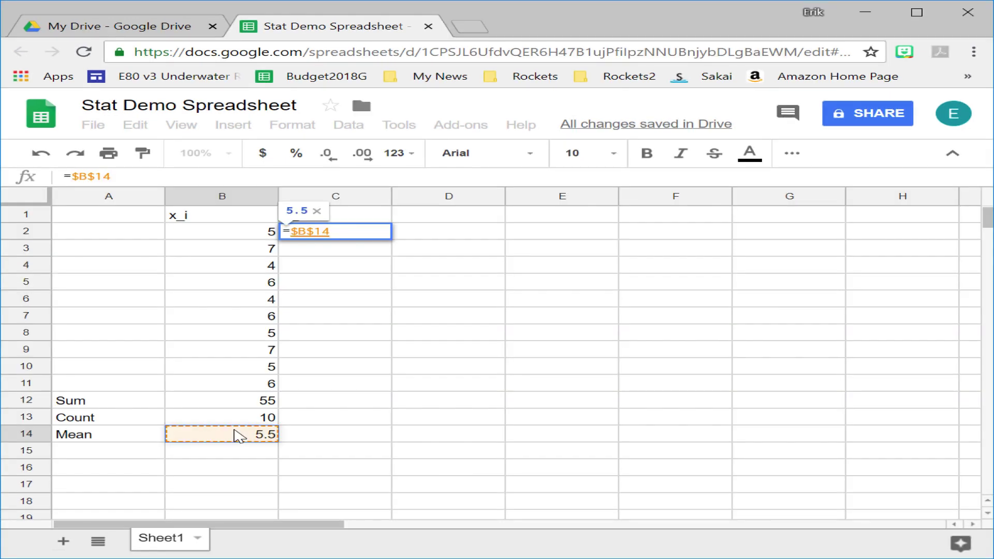
{"action": "key", "text": "F4"}
{"action": "key", "text": "F4"}
{"action": "key", "text": "F4"}
{"action": "key", "text": "F4"}
{"action": "type", "text": "-"}
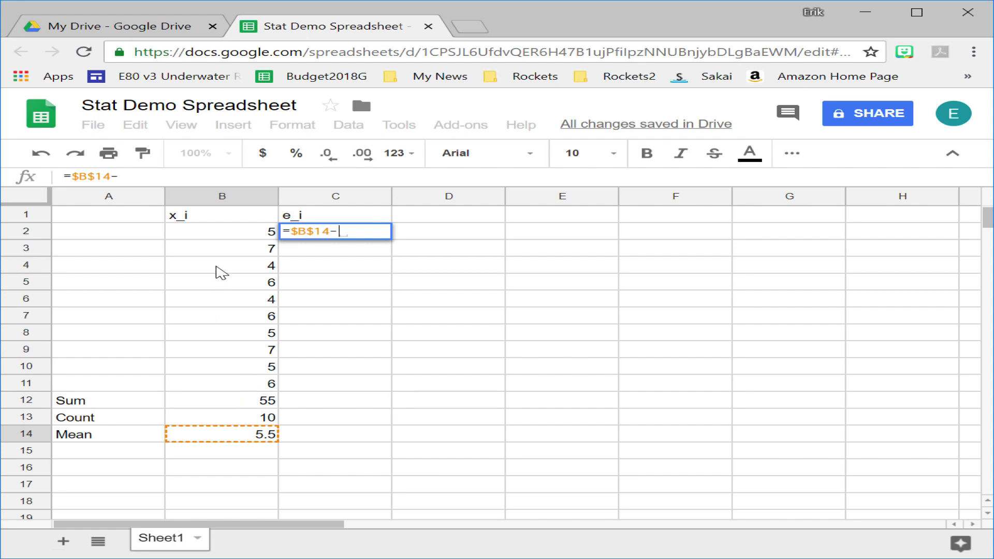
{"action": "left_click", "coordinate": [232, 234]}
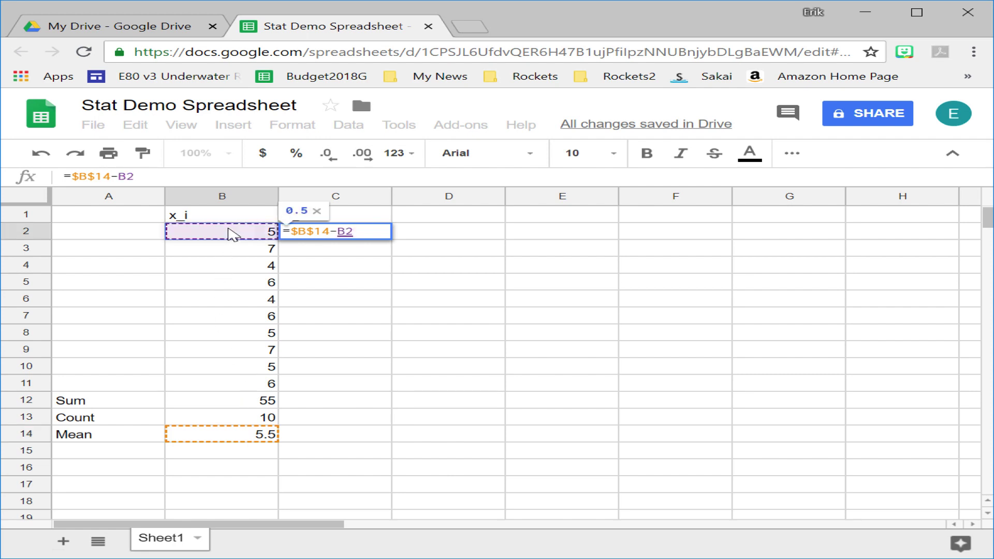
{"action": "key", "text": "Return"}
{"action": "left_click", "coordinate": [363, 232]}
{"action": "left_click_drag", "start_coordinate": [392, 239], "coordinate": [388, 389]}
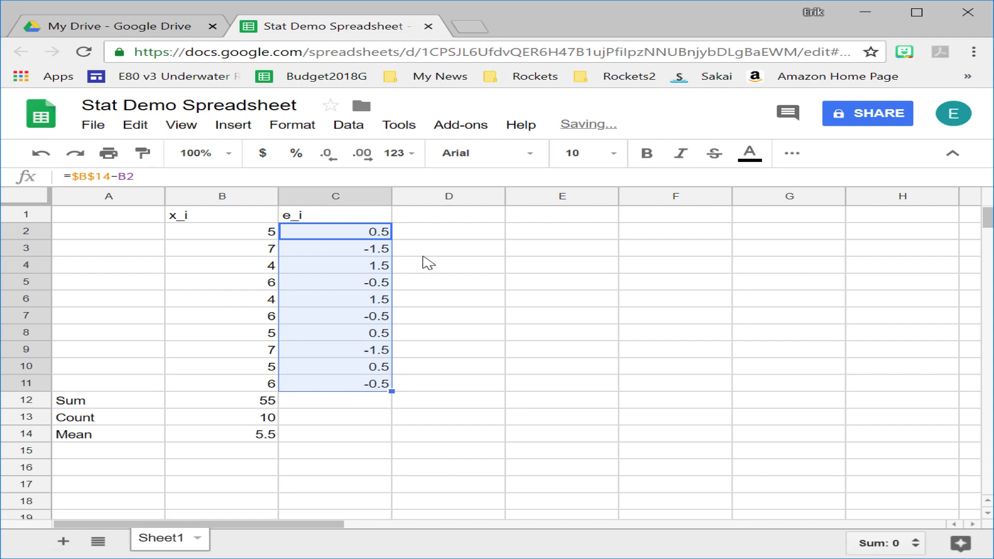
Enter the heading e_i^2 in D1 and square the deviations in D2:D11 with =C2^2 filled down
{"action": "left_click", "coordinate": [428, 217]}
{"action": "type", "text": "e"}
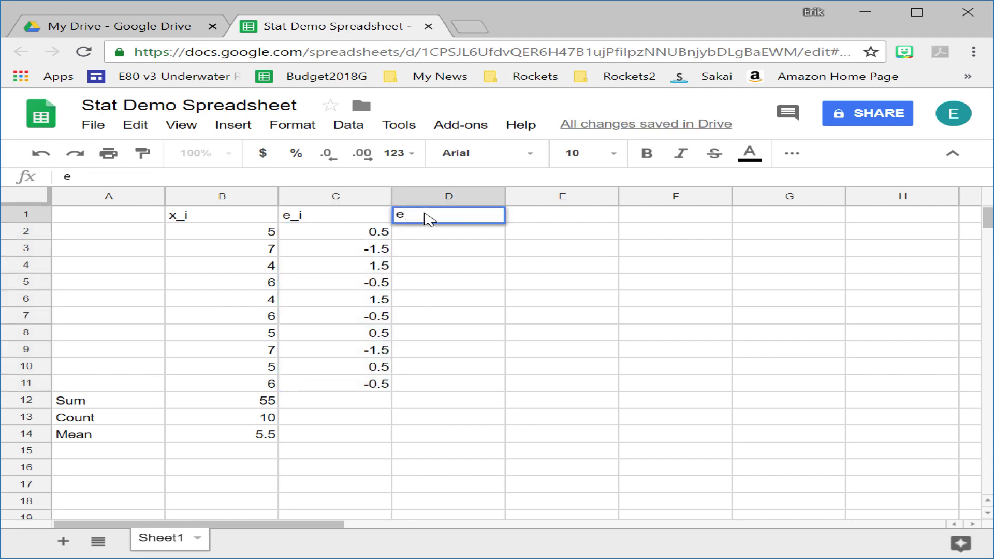
{"action": "type", "text": "_i^2"}
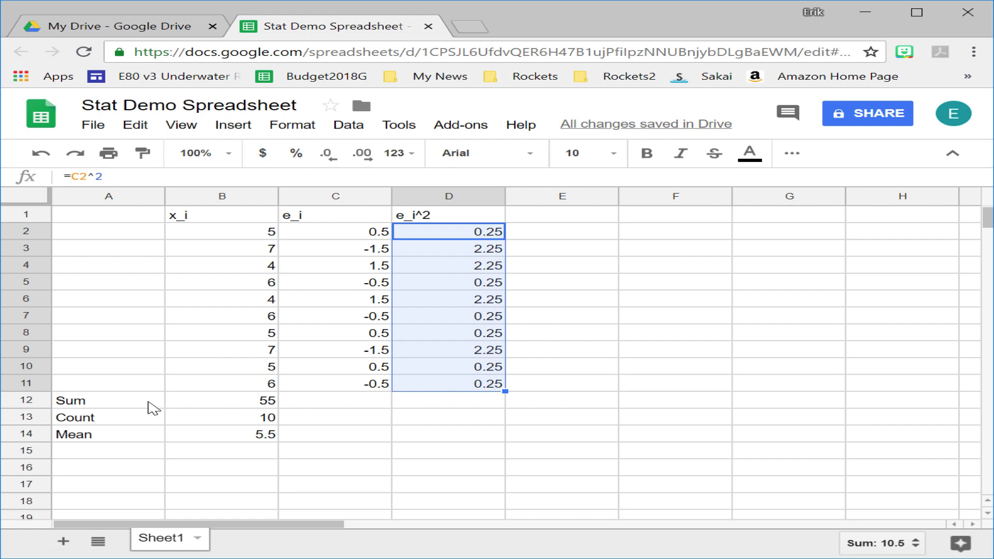
Copy the Sum label and its formula from A12:B12 to C12:D12 to total the squared deviations
{"action": "left_click_drag", "start_coordinate": [97, 401], "coordinate": [224, 405]}
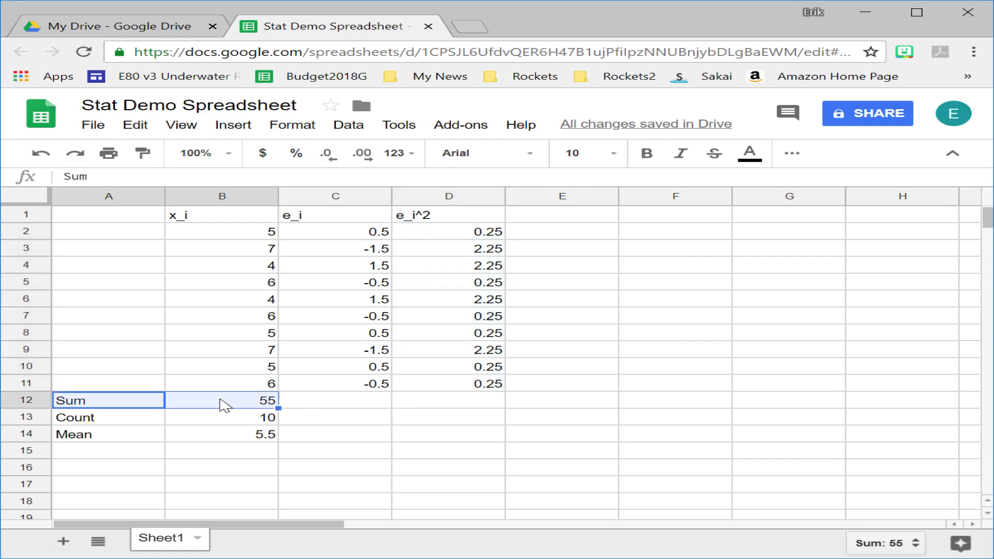
{"action": "key", "text": "ctrl+c"}
{"action": "left_click", "coordinate": [321, 403]}
{"action": "key", "text": "ctrl+v"}
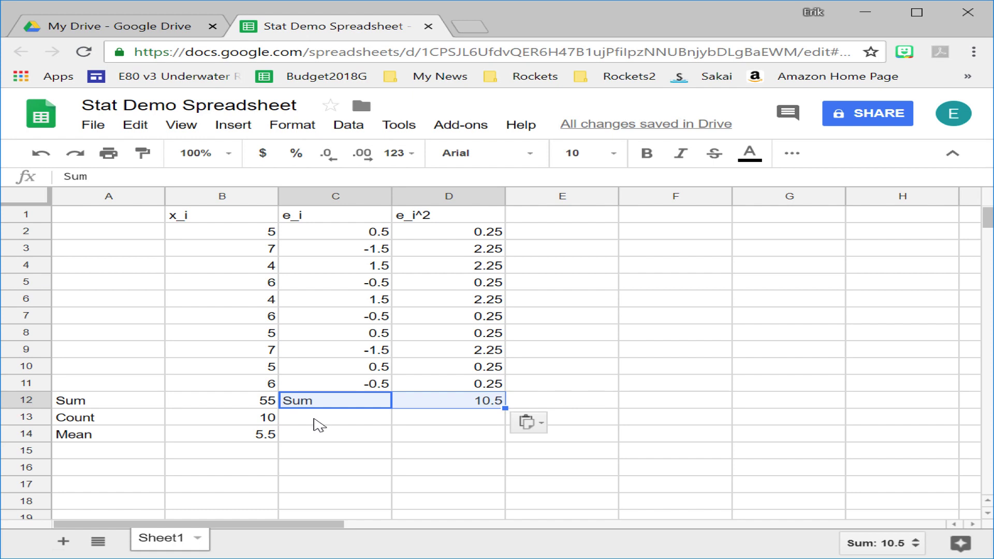
Label C13 Variance and calculate it in D13 by dividing D12 by the count minus one
{"action": "left_click", "coordinate": [315, 418]}
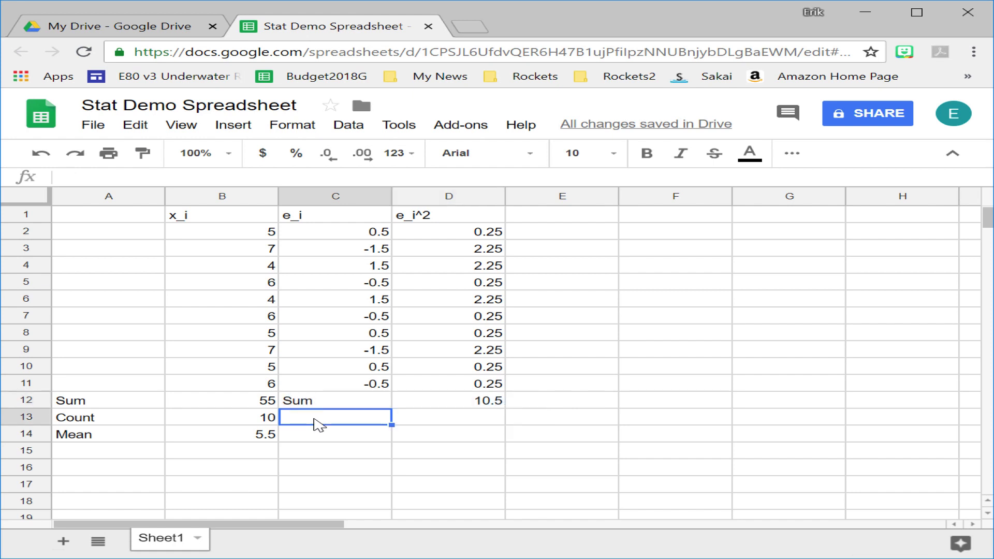
{"action": "type", "text": "Variance"}
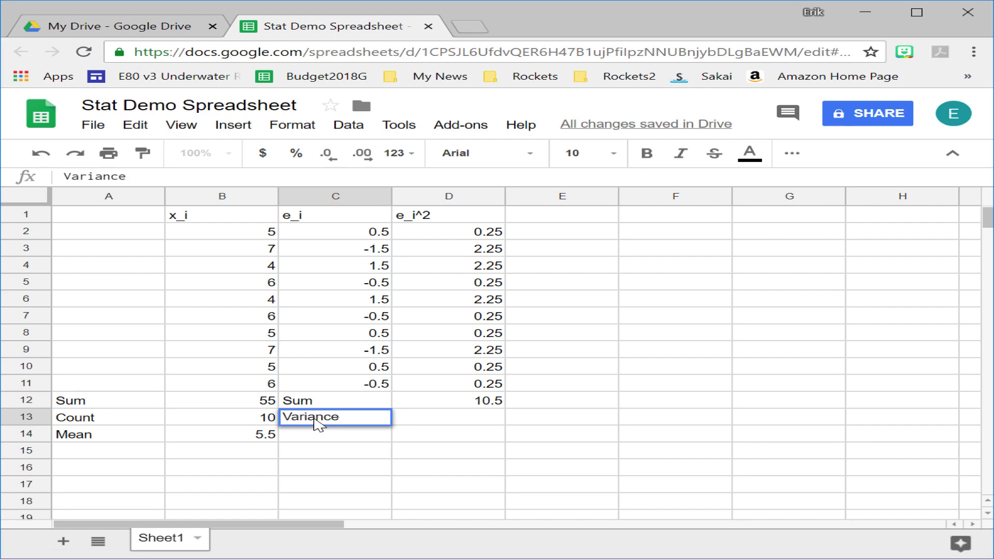
{"action": "key", "text": "Tab"}
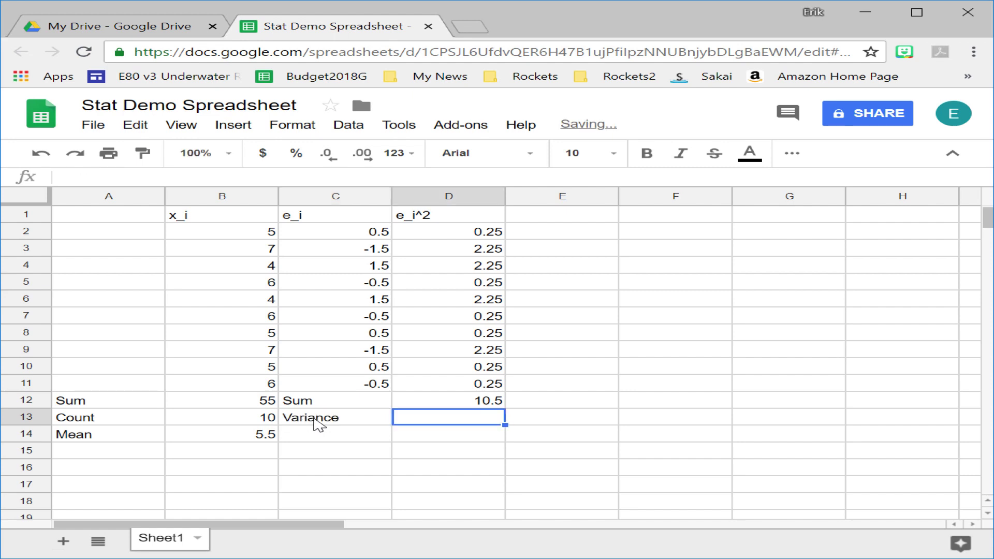
{"action": "type", "text": "=D12"}
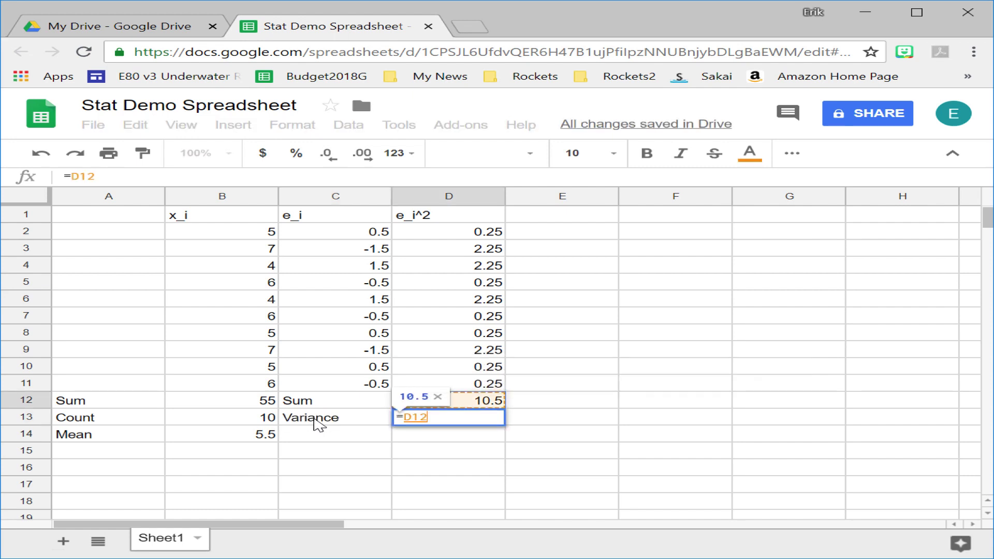
{"action": "type", "text": "/("}
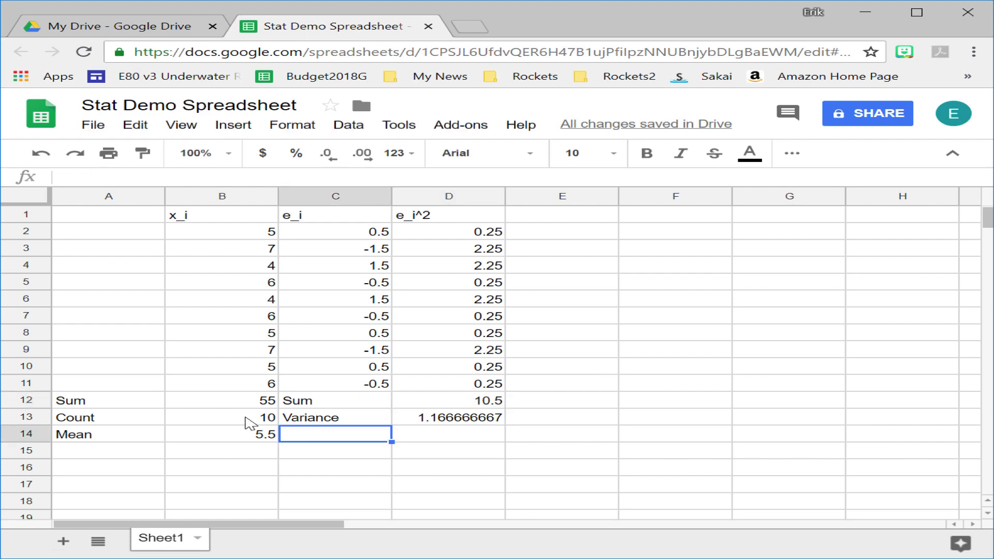
Label C14 Std Dev and calculate it in D14 as the square root of the variance with =sqrt(D13)
{"action": "type", "text": "S"}
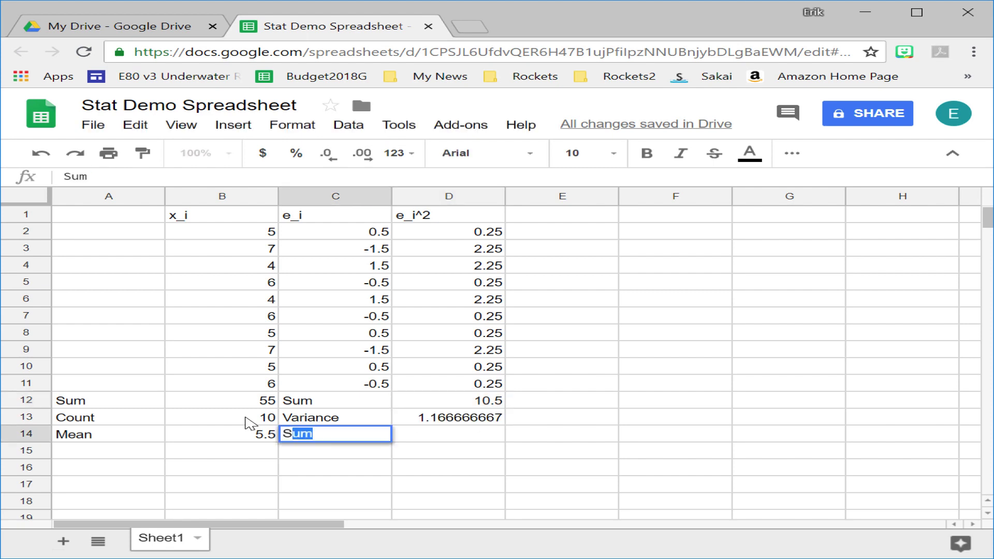
{"action": "type", "text": "td Dev"}
{"action": "key", "text": "Tab"}
{"action": "type", "text": "="}
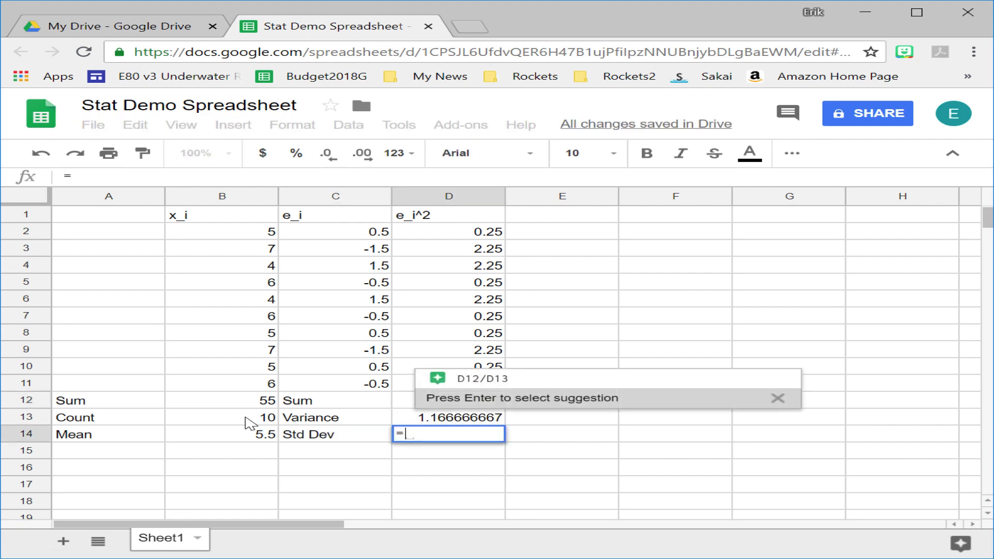
{"action": "type", "text": "sqrt(D13)"}
{"action": "key", "text": "Return"}
Label C15 Std Err and calculate it in D15 with =D14/sqrt(B13)
{"action": "type", "text": "S"}
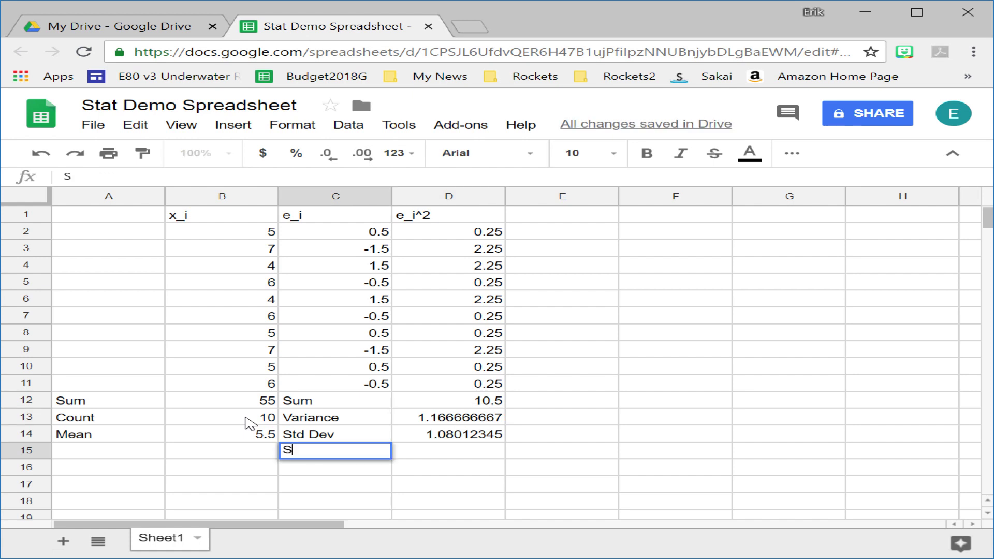
{"action": "type", "text": "td Err"}
{"action": "key", "text": "Tab"}
{"action": "type", "text": "="}
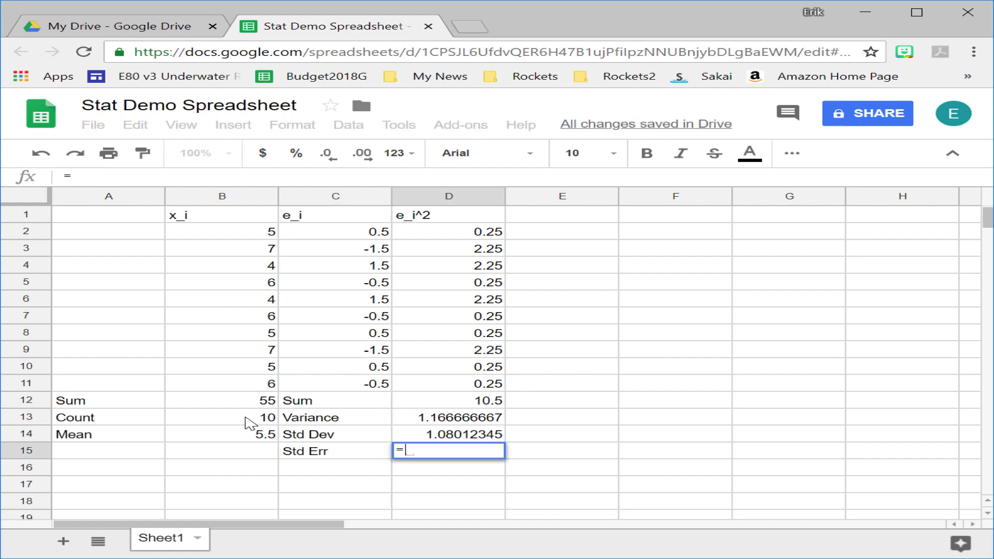
{"action": "type", "text": "D14/sqrt("}
{"action": "left_click", "coordinate": [251, 424]}
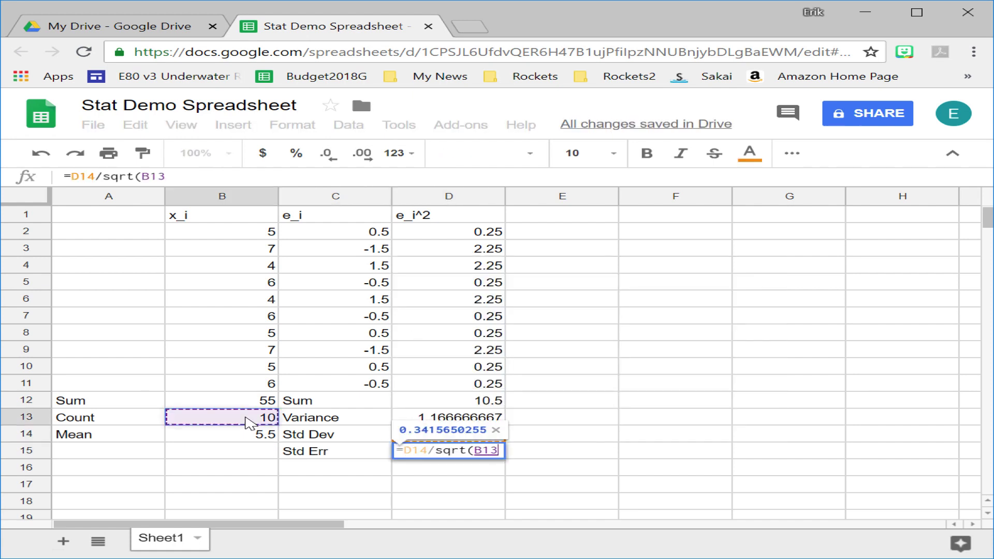
{"action": "type", "text": ")"}
{"action": "key", "text": "Return"}
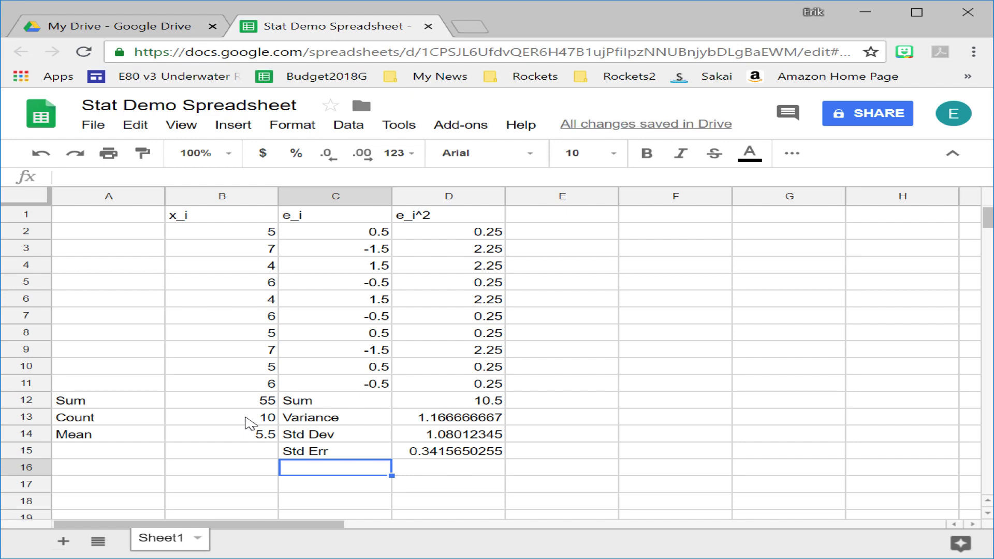
Label C16 Conf Level and enter 0.95 in D16
{"action": "type", "text": "Conf Level"}
{"action": "key", "text": "Tab"}
{"action": "type", "text": "0."}
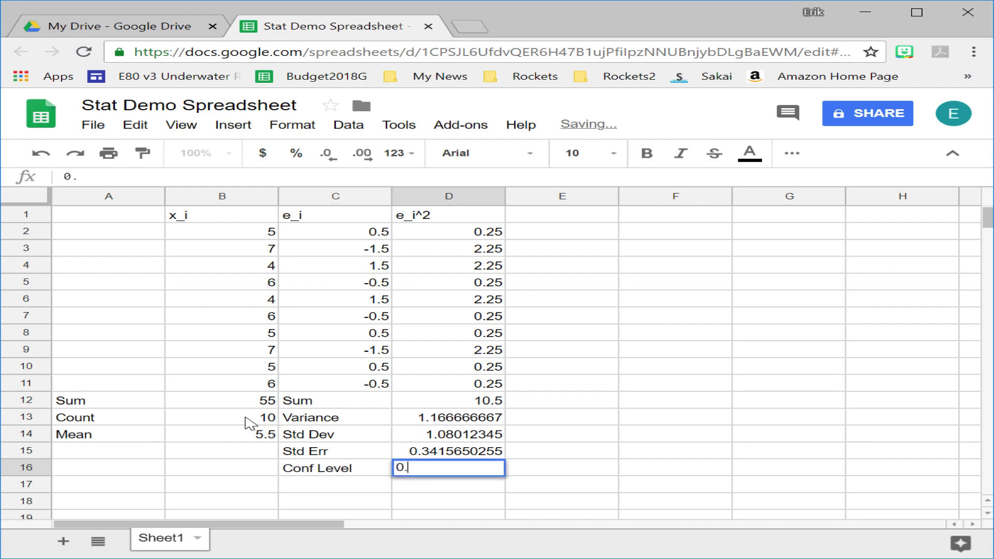
{"action": "type", "text": "95"}
{"action": "key", "text": "Return"}
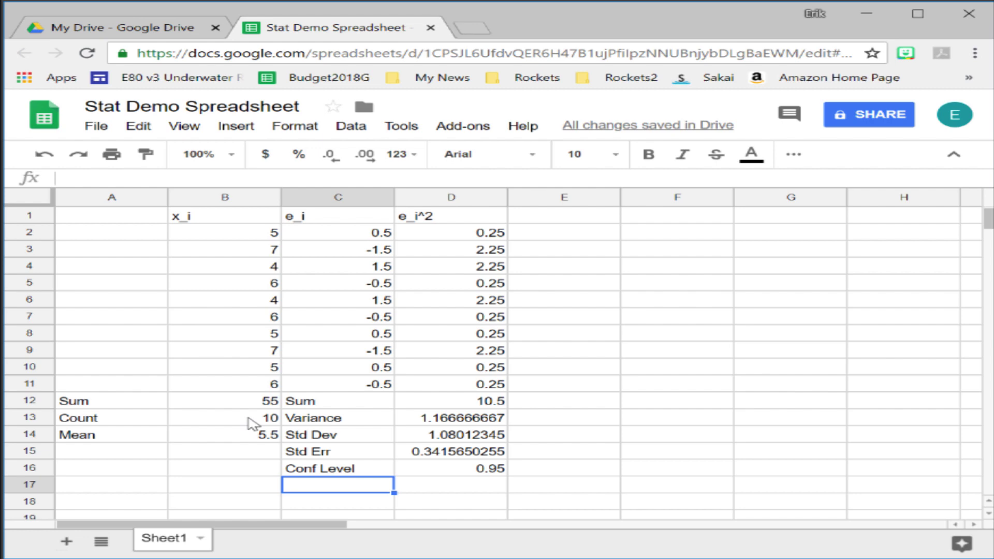
Label C17 t and calculate the two-tailed t value in D17 with =t.inv.2t(1-D16,B13-1)
{"action": "type", "text": "t"}
{"action": "key", "text": "Tab"}
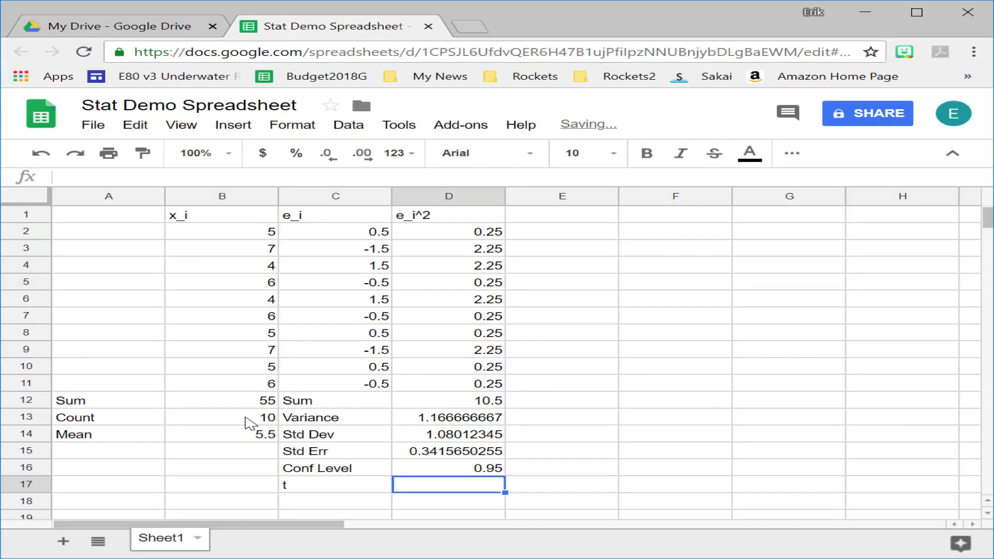
{"action": "type", "text": "=t.inv"}
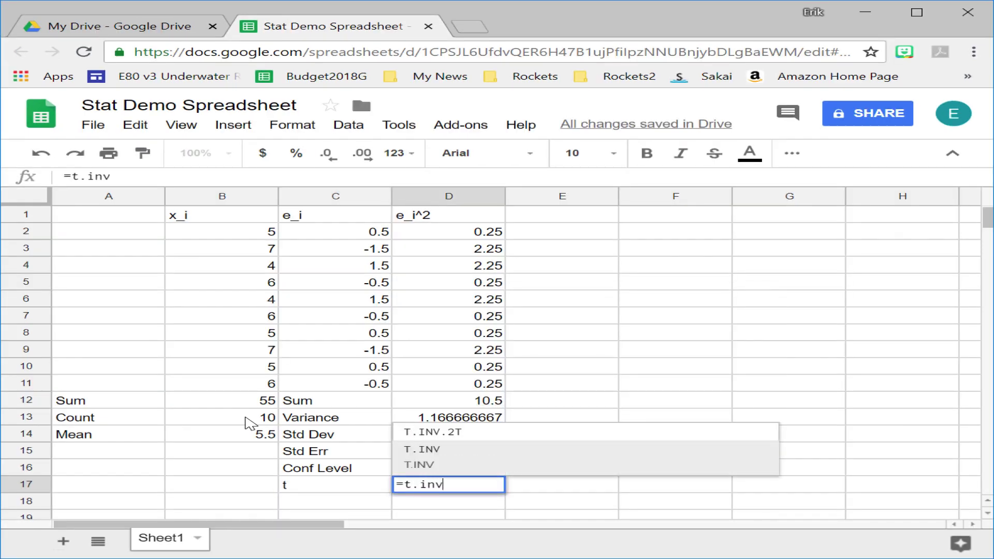
{"action": "type", "text": ".2t"}
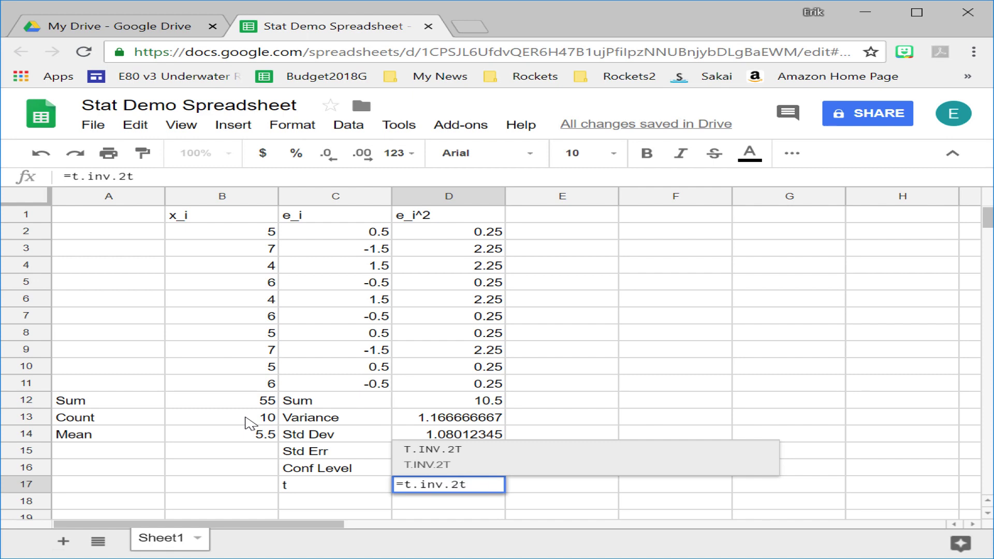
{"action": "type", "text": "("}
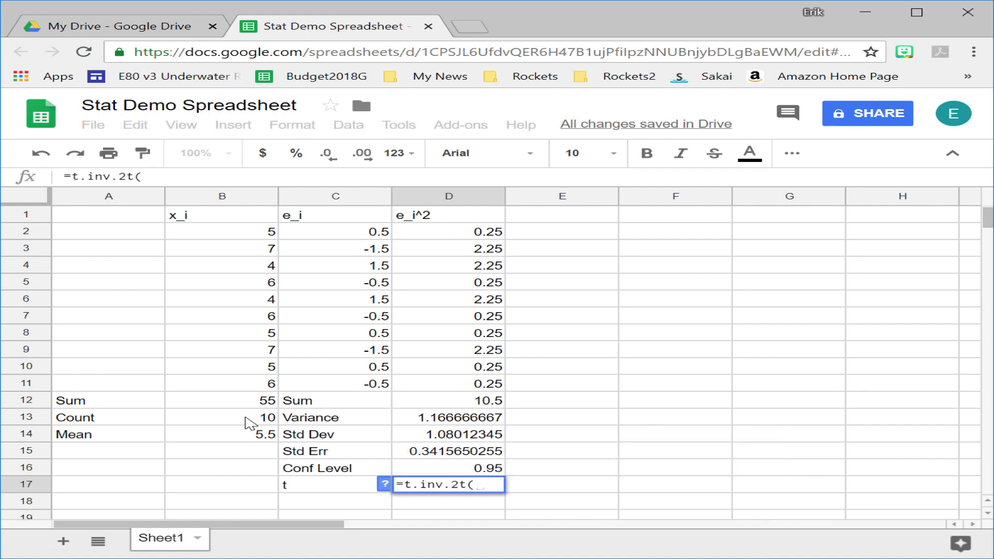
{"action": "type", "text": "1-D16,"}
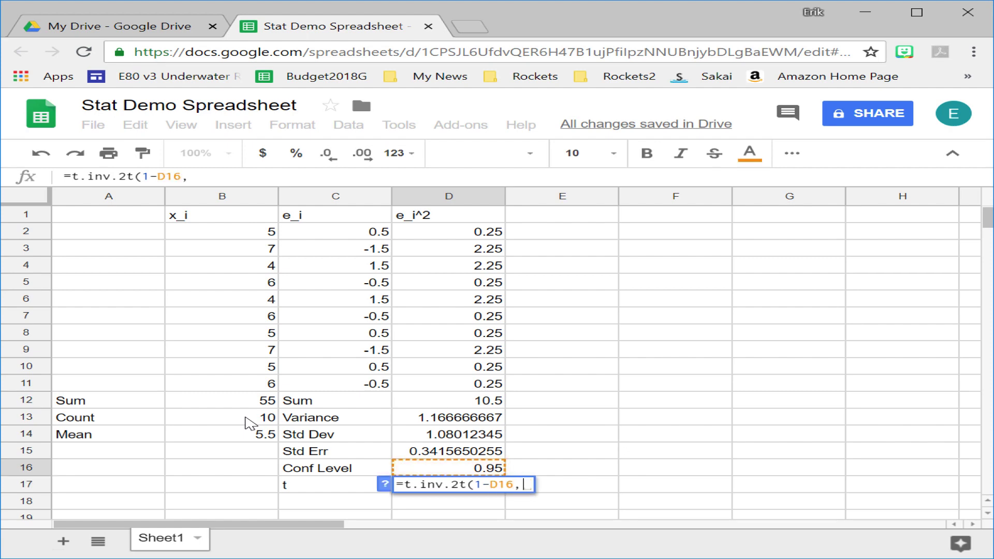
{"action": "left_click", "coordinate": [249, 423]}
{"action": "key", "text": "Return"}
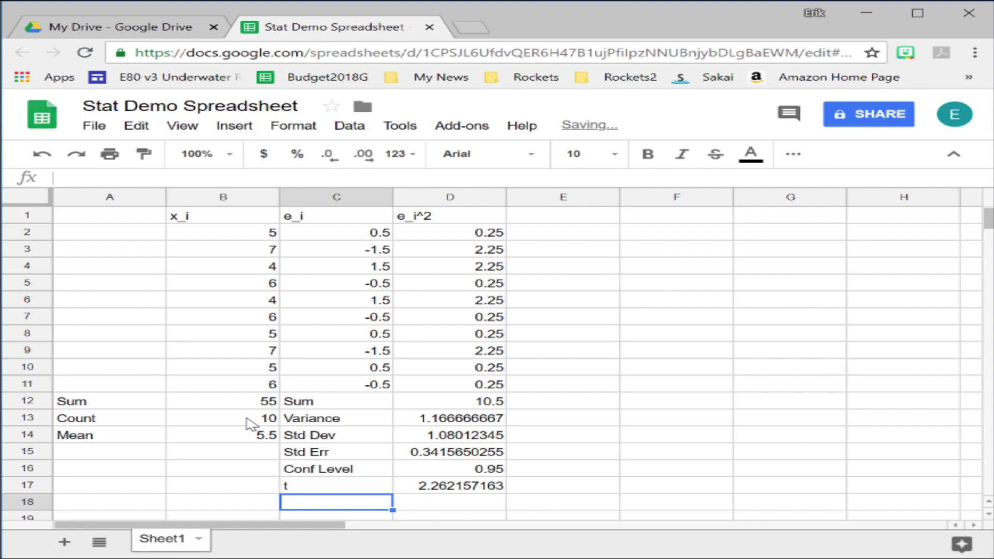
Label C18 lambda and calculate it in D18 with =D17*D15
{"action": "type", "text": "lambda"}
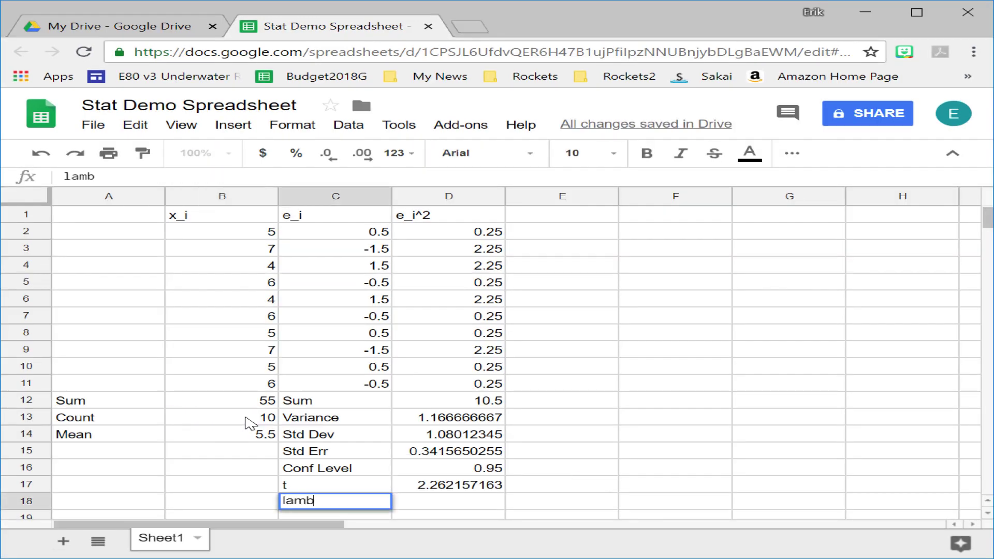
{"action": "key", "text": "Tab"}
{"action": "type", "text": "=D17*D15"}
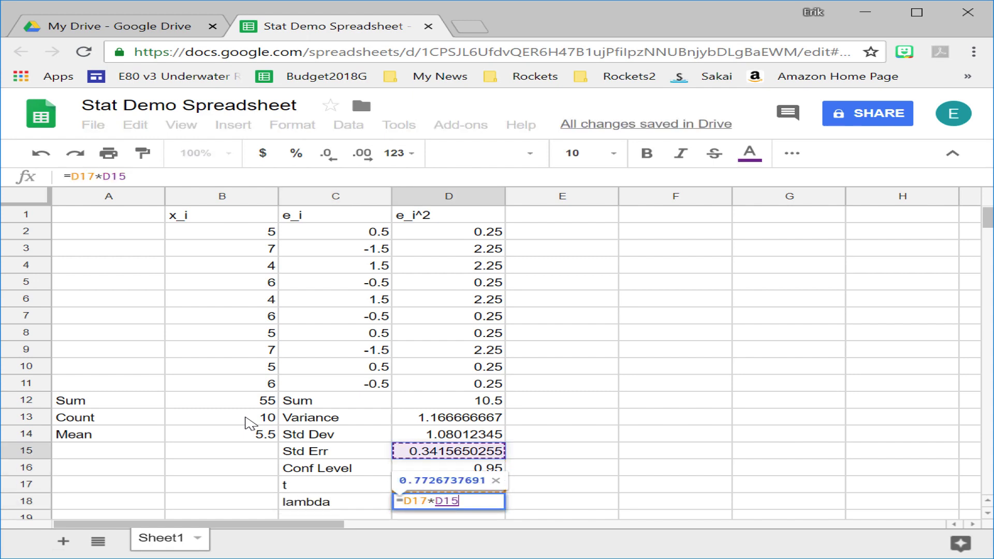
{"action": "key", "text": "Return"}
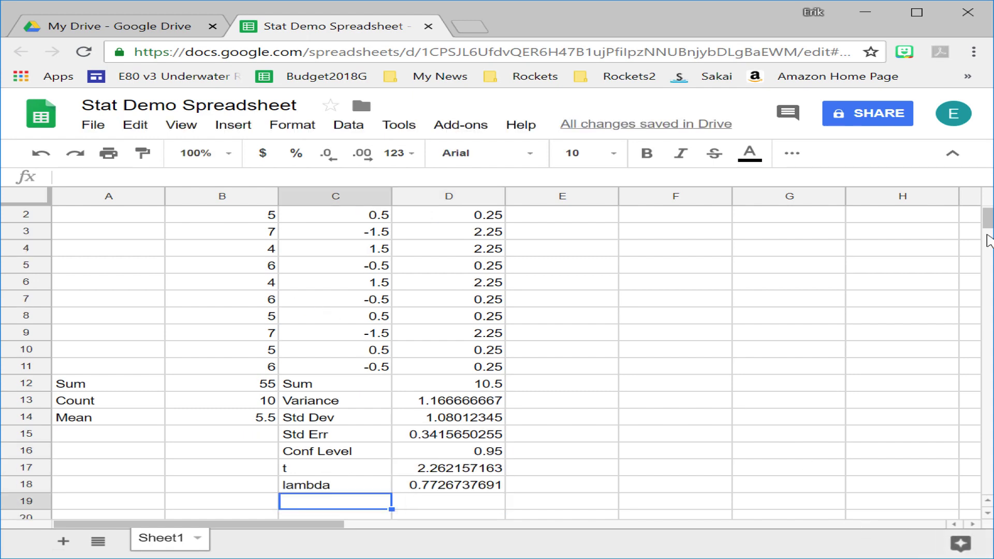
Make the Mean, Conf Level and lambda labels and their values bold in A14:B14, C16:D16 and C18:D18
{"action": "scroll", "coordinate": [751, 303], "scroll_direction": "up", "scroll_amount": 1}
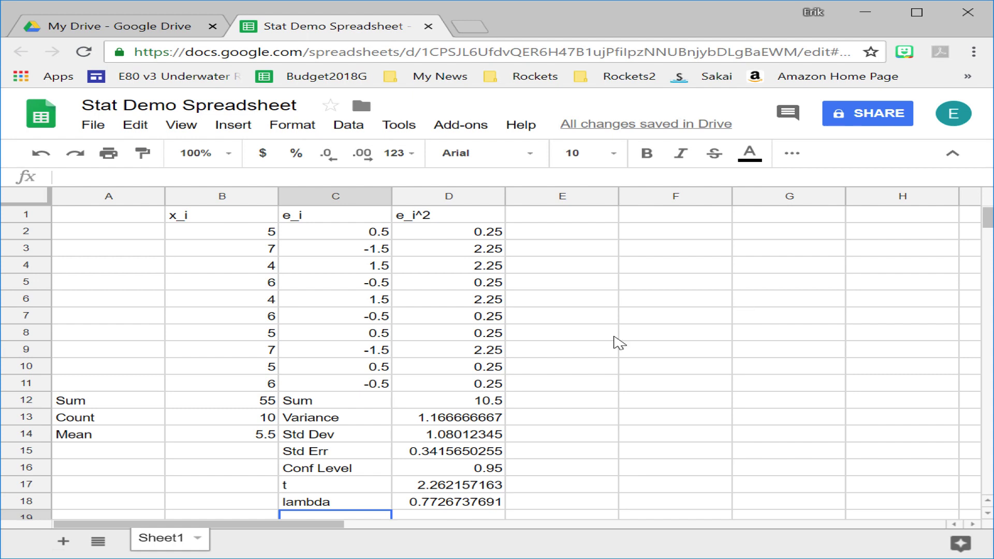
{"action": "left_click_drag", "start_coordinate": [89, 439], "coordinate": [228, 439]}
{"action": "key", "text": "ctrl+b"}
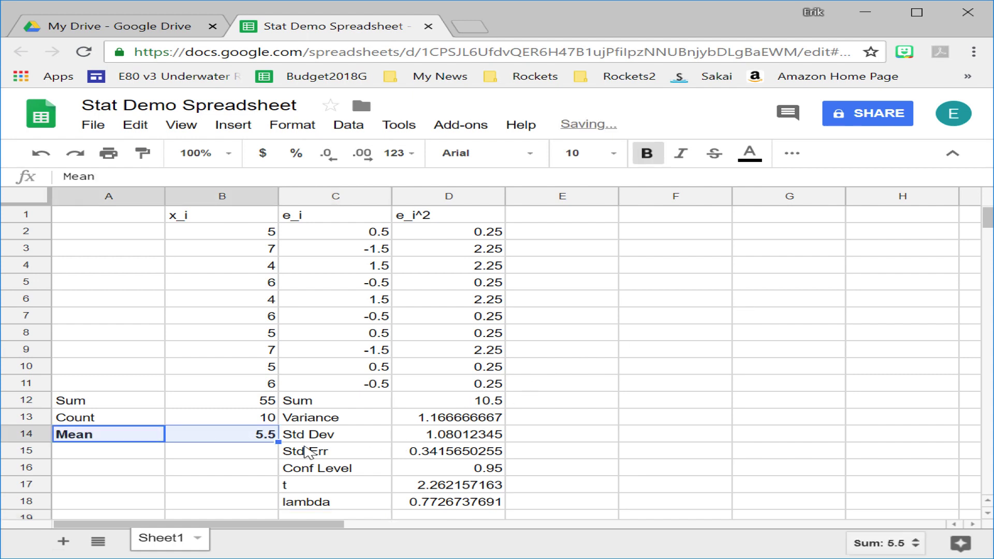
{"action": "left_click_drag", "start_coordinate": [322, 467], "coordinate": [444, 472]}
{"action": "key", "text": "ctrl+b"}
{"action": "left_click_drag", "start_coordinate": [340, 504], "coordinate": [482, 502]}
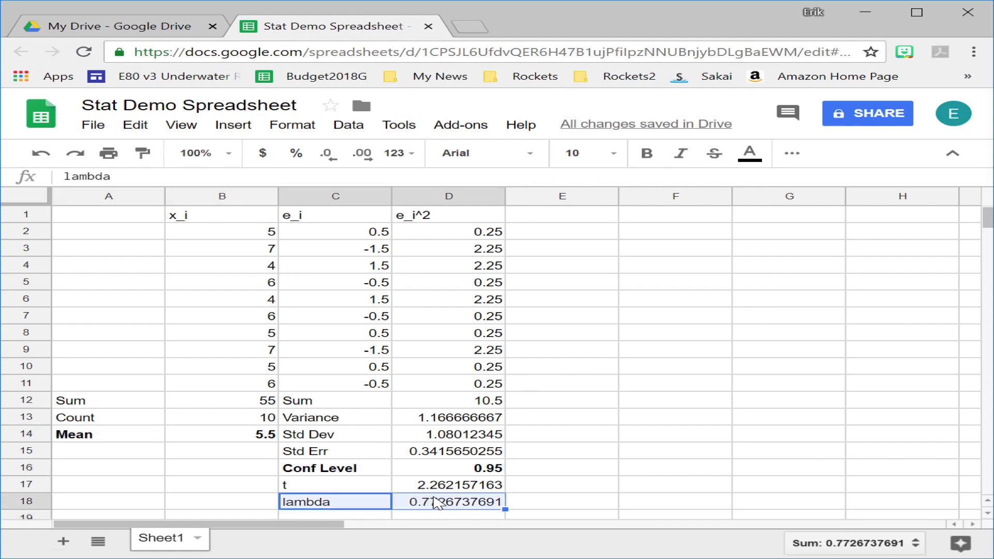
{"action": "key", "text": "ctrl+b"}
Reduce the displayed precision of D13:D15 and D17:D18 to three decimal places
{"action": "left_click_drag", "start_coordinate": [448, 419], "coordinate": [447, 455]}
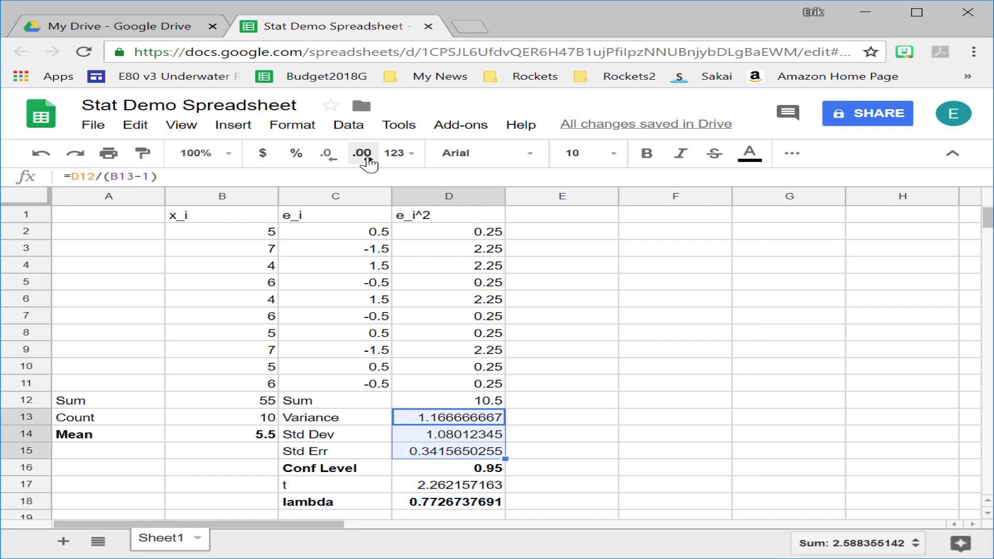
{"action": "left_click", "coordinate": [328, 154]}
{"action": "left_click", "coordinate": [330, 155]}
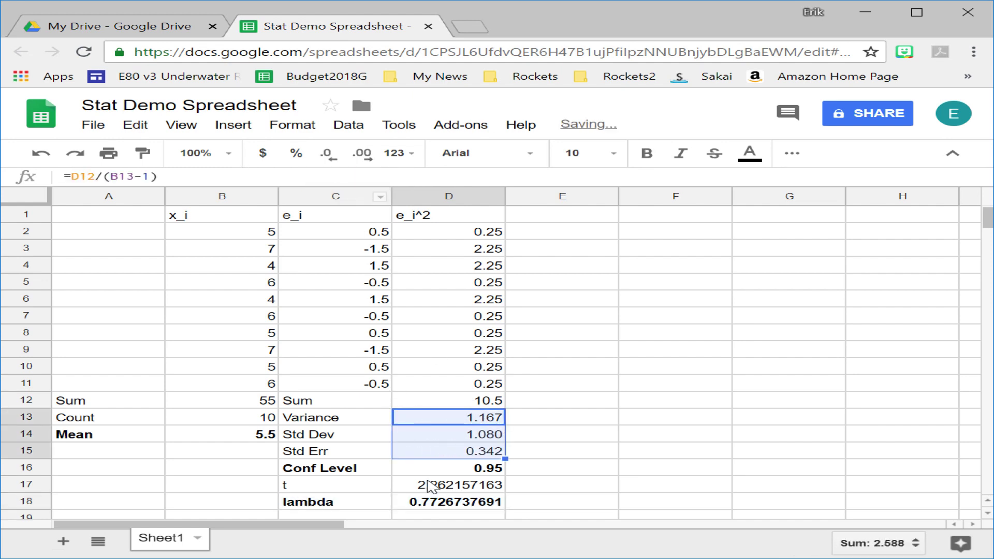
{"action": "left_click_drag", "start_coordinate": [448, 485], "coordinate": [448, 502]}
{"action": "left_click", "coordinate": [329, 155]}
{"action": "left_click", "coordinate": [330, 155]}
{"action": "left_click", "coordinate": [329, 155]}
{"action": "left_click", "coordinate": [329, 155]}
{"action": "left_click", "coordinate": [330, 156]}
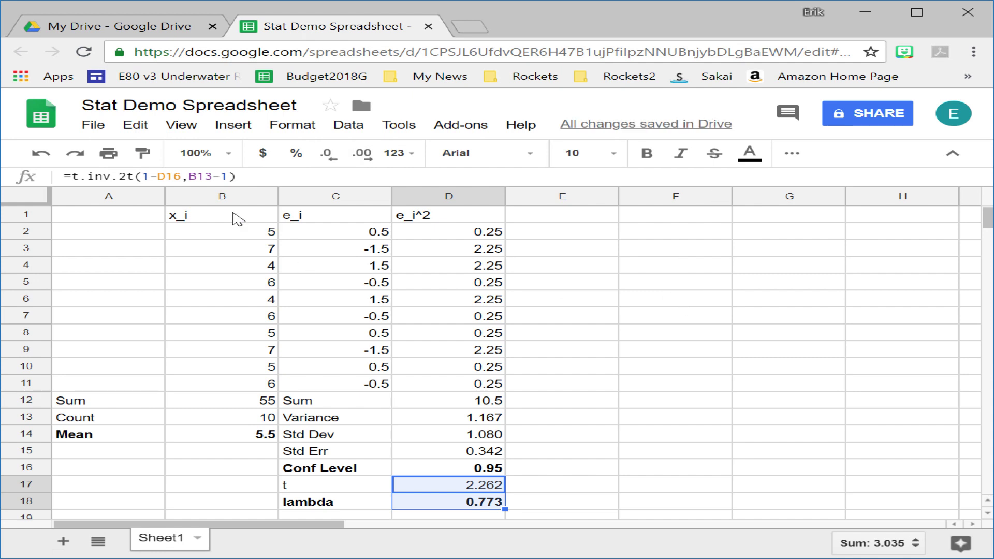
Copy the x_i heading and its ten values from B1:B11 to G1:G11
{"action": "left_click_drag", "start_coordinate": [235, 217], "coordinate": [240, 381]}
{"action": "key", "text": "ctrl+c"}
{"action": "left_click", "coordinate": [773, 220]}
{"action": "key", "text": "ctrl+v"}
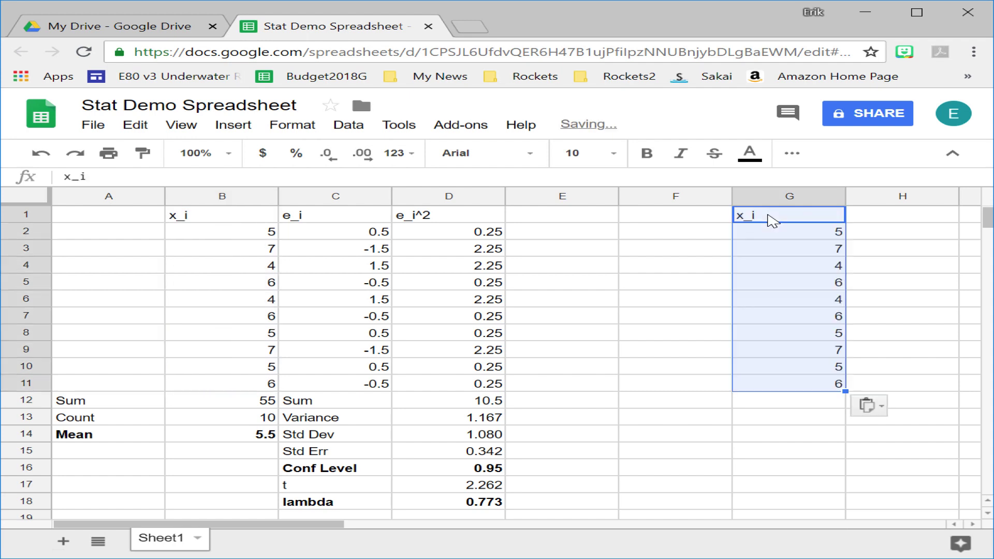
Label F12 Count and count the values G2:G11 in G12 with the COUNT function
{"action": "left_click", "coordinate": [639, 406]}
{"action": "type", "text": "Count"}
{"action": "key", "text": "Tab"}
{"action": "type", "text": "=count("}
{"action": "left_click", "coordinate": [820, 233]}
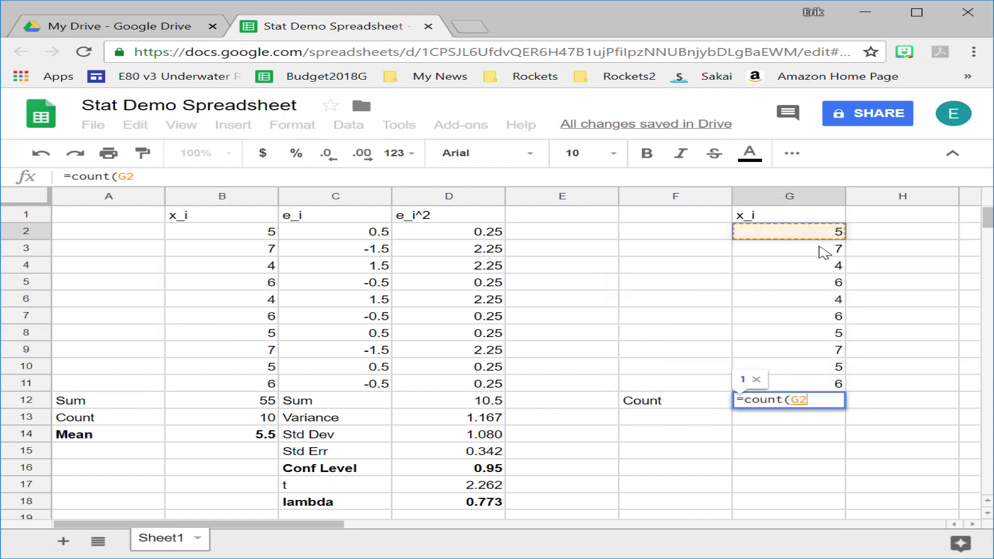
{"action": "left_click_drag", "start_coordinate": [824, 253], "coordinate": [806, 384]}
{"action": "key", "text": "Return"}
Label F13 Mean and calculate the mean of G2:G11 in G13 with the AVERAGE function
{"action": "type", "text": "Mean"}
{"action": "key", "text": "Tab"}
{"action": "type", "text": "=avera"}
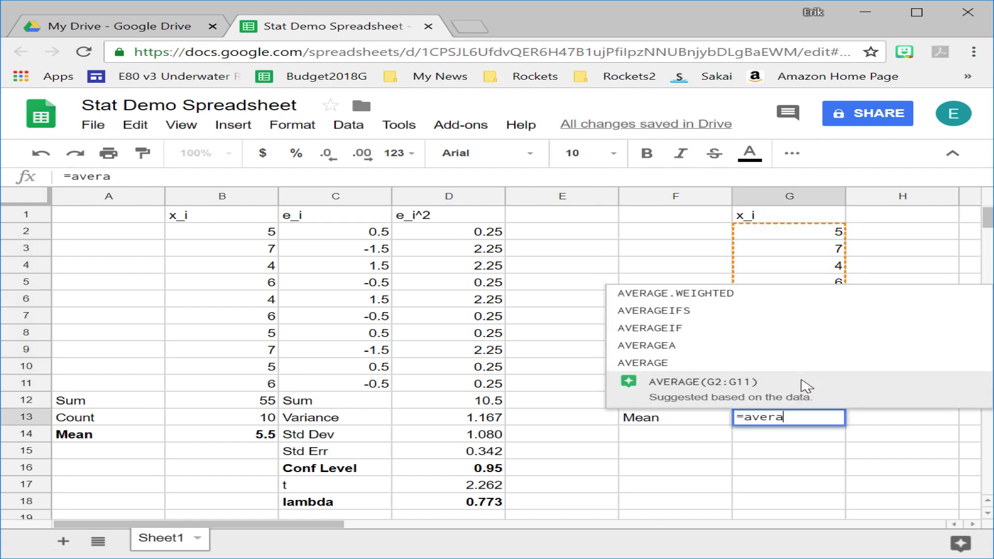
{"action": "type", "text": "ge("}
{"action": "left_click_drag", "start_coordinate": [824, 233], "coordinate": [799, 384]}
{"action": "key", "text": "Return"}
Label F14 Std Dev and calculate it for G2:G11 in G14 with the STDEV function
{"action": "type", "text": "S"}
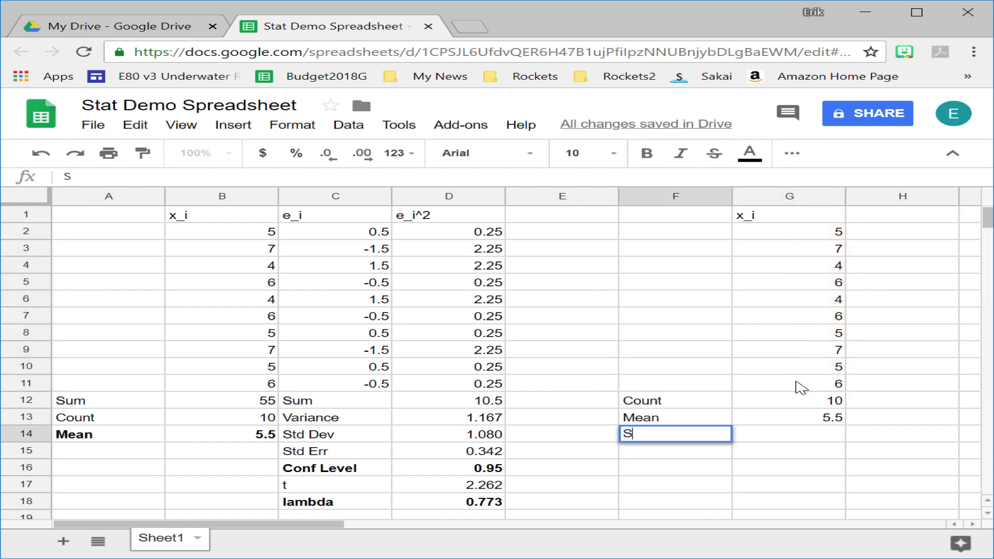
{"action": "type", "text": "td Dev"}
{"action": "left_click", "coordinate": [808, 435]}
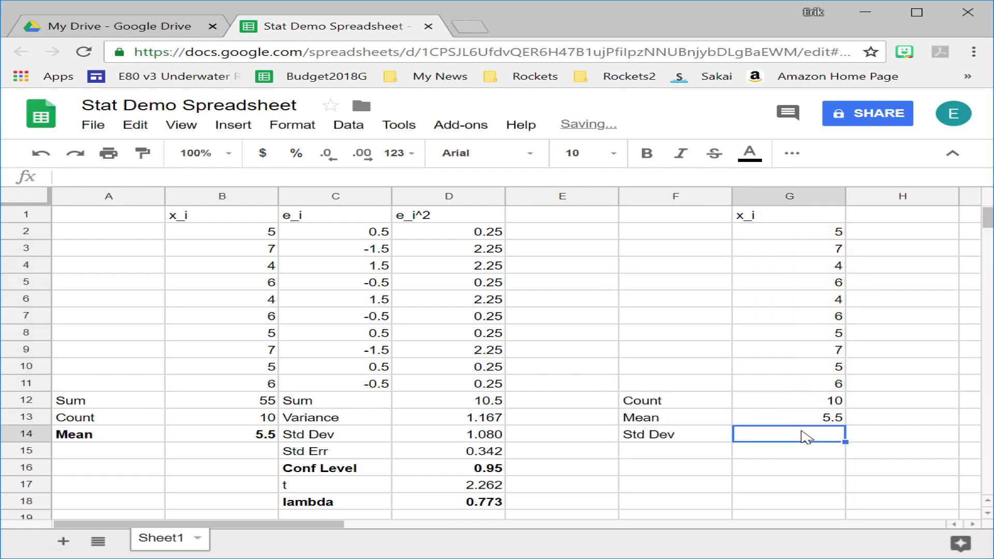
{"action": "type", "text": "=stdev("}
{"action": "left_click_drag", "start_coordinate": [823, 234], "coordinate": [817, 388]}
{"action": "key", "text": "Return"}
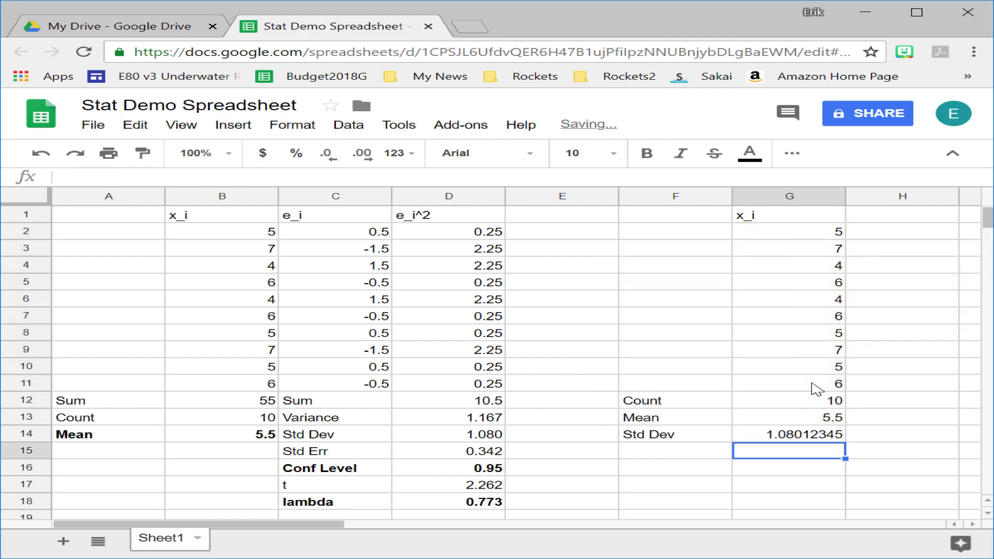
Label F15 Std Err and calculate it in G15 with =G14/sqrt(G12)
{"action": "key", "text": "Left"}
{"action": "type", "text": "Std Err"}
{"action": "key", "text": "Tab"}
{"action": "type", "text": "=G14/sqrt("}
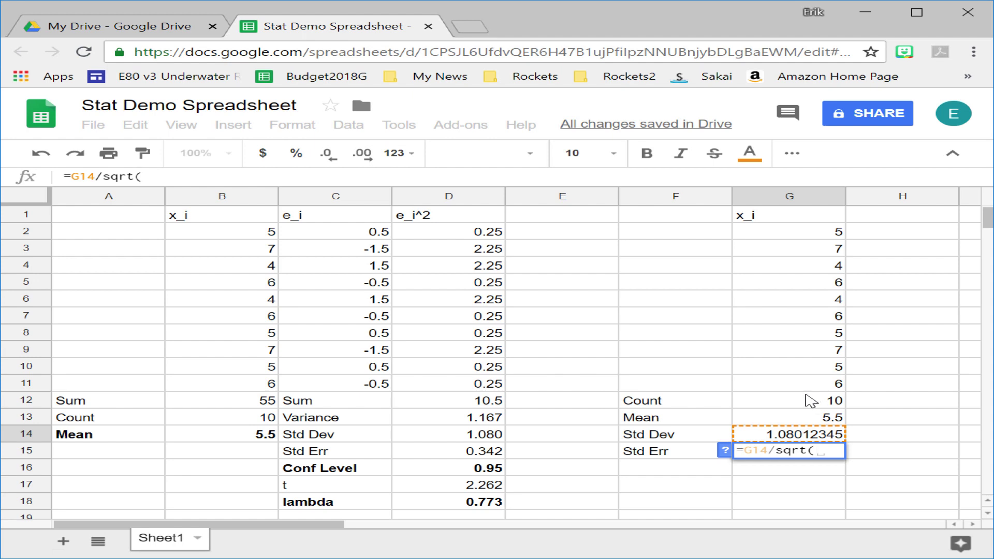
{"action": "left_click", "coordinate": [812, 401]}
{"action": "type", "text": ")"}
{"action": "key", "text": "Return"}
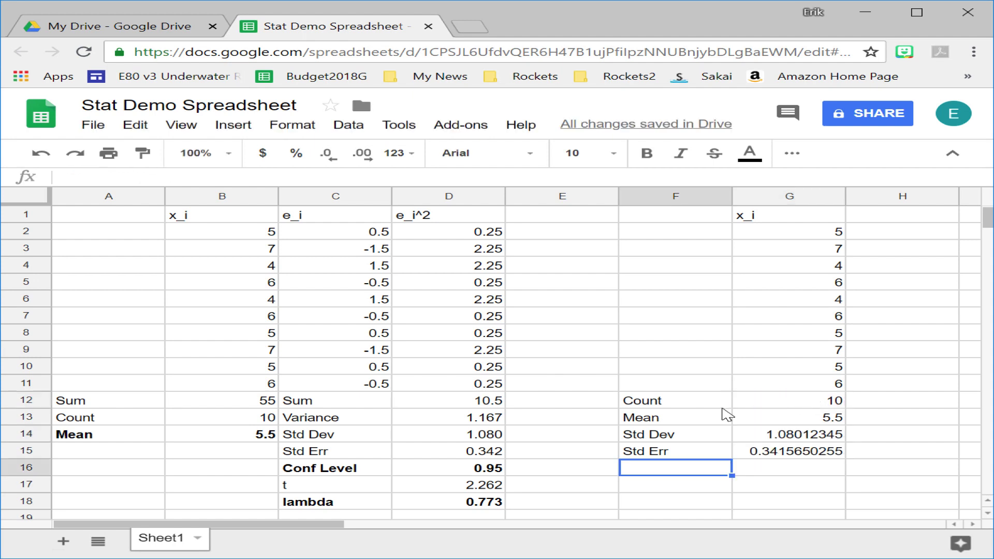
Copy the Conf Level label and its value from C16:D16 to F16:G16
{"action": "left_click_drag", "start_coordinate": [331, 469], "coordinate": [422, 471]}
{"action": "key", "text": "ctrl+c"}
{"action": "left_click", "coordinate": [644, 470]}
{"action": "key", "text": "ctrl+v"}
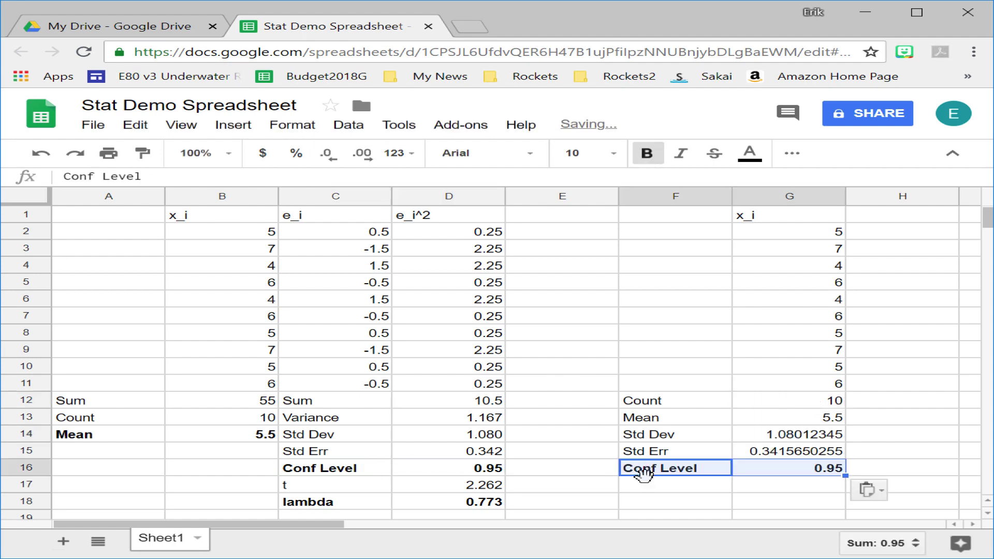
Label F17 t and calculate the two-tailed t value in G17 with =t.inv.2t(1-G16,G12-1)
{"action": "left_click", "coordinate": [688, 489]}
{"action": "type", "text": "t"}
{"action": "key", "text": "Tab"}
{"action": "type", "text": "="}
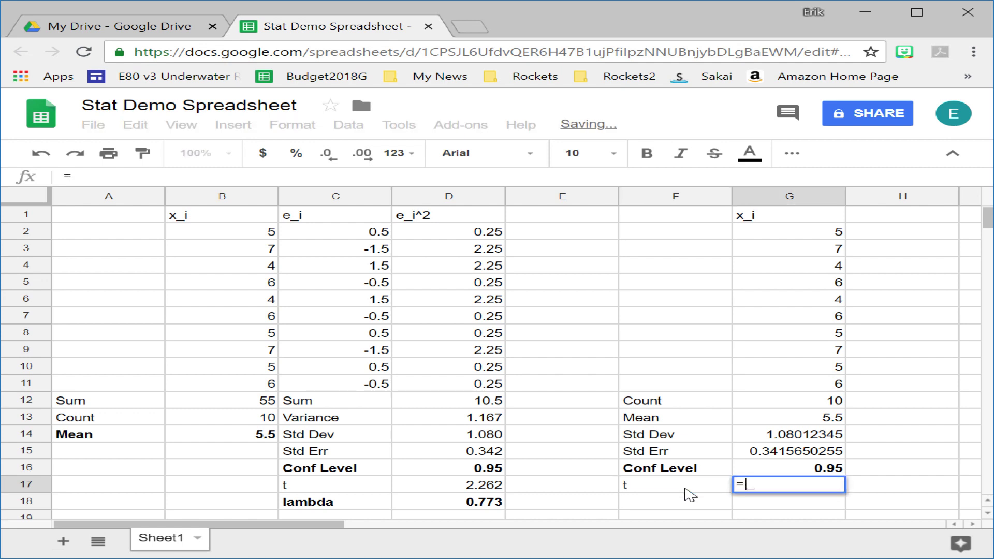
{"action": "type", "text": "t.inv.2t("}
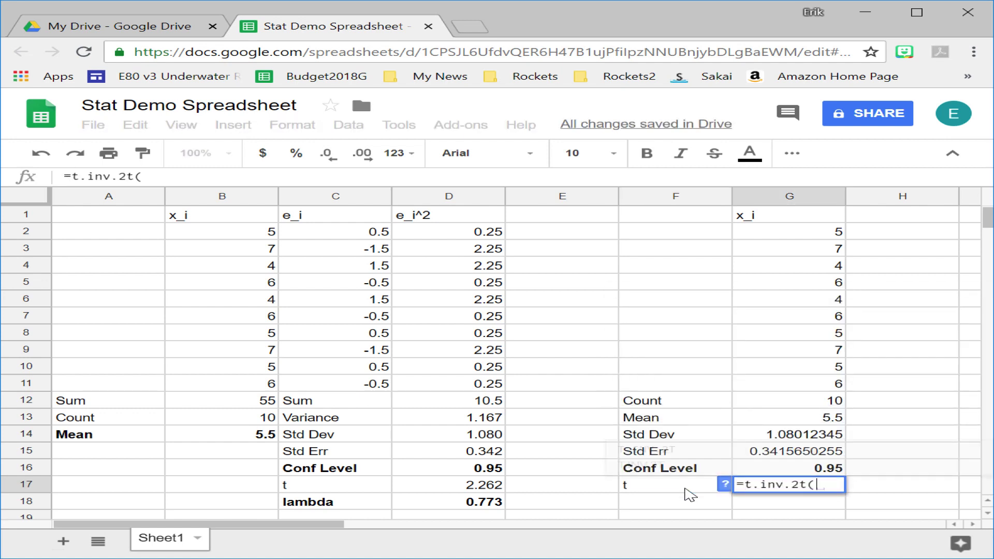
{"action": "type", "text": "1-"}
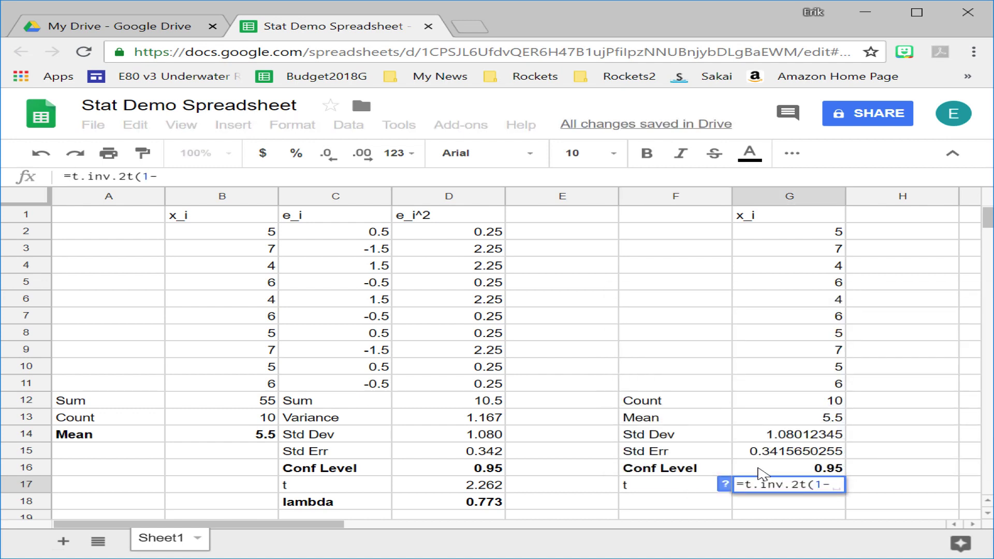
{"action": "left_click", "coordinate": [759, 469]}
{"action": "type", "text": ","}
{"action": "left_click", "coordinate": [762, 404]}
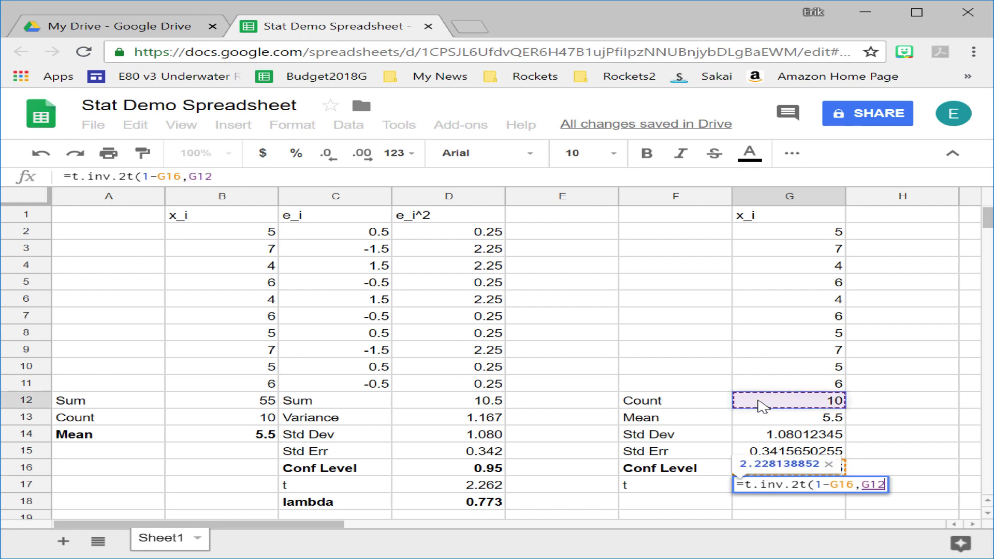
{"action": "type", "text": "-1"}
{"action": "key", "text": "Return"}
Label F18 lambda and calculate it in G18 as t times the standard error with =G17*G15
{"action": "type", "text": "lambda"}
{"action": "key", "text": "Tab"}
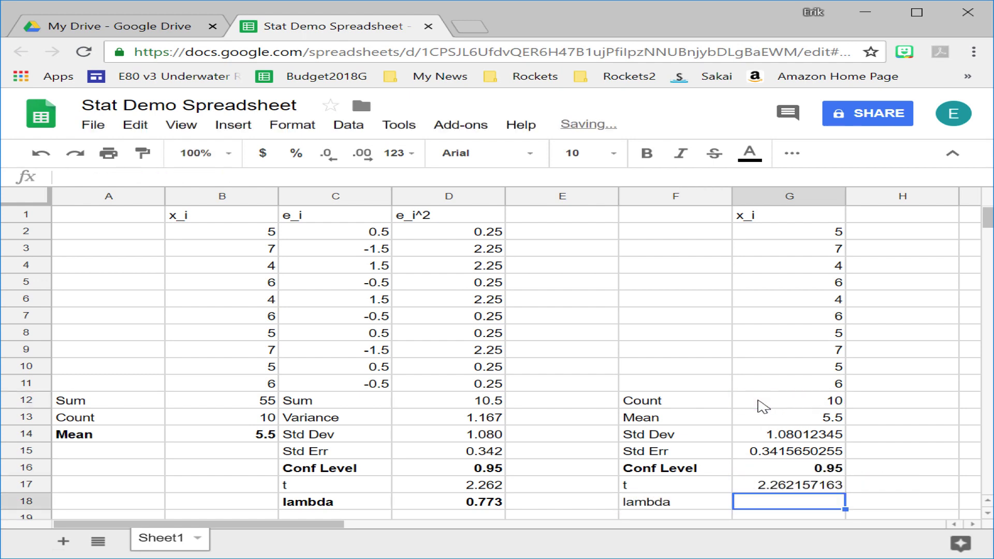
{"action": "type", "text": "="}
{"action": "key", "text": "Up"}
{"action": "type", "text": "*"}
{"action": "key", "text": "Up"}
{"action": "key", "text": "Up"}
{"action": "key", "text": "Up"}
{"action": "key", "text": "Return"}
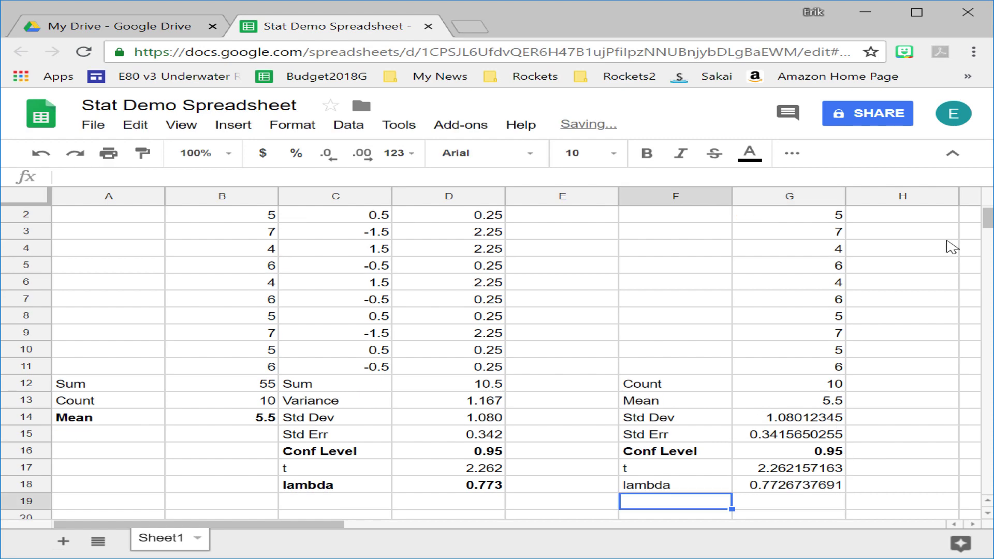
Bold the lambda row in F18:G18 and the Mean row in F13:G13
{"action": "left_click_drag", "start_coordinate": [989, 221], "coordinate": [989, 211]}
{"action": "left_click_drag", "start_coordinate": [666, 505], "coordinate": [772, 500]}
{"action": "left_click", "coordinate": [646, 154]}
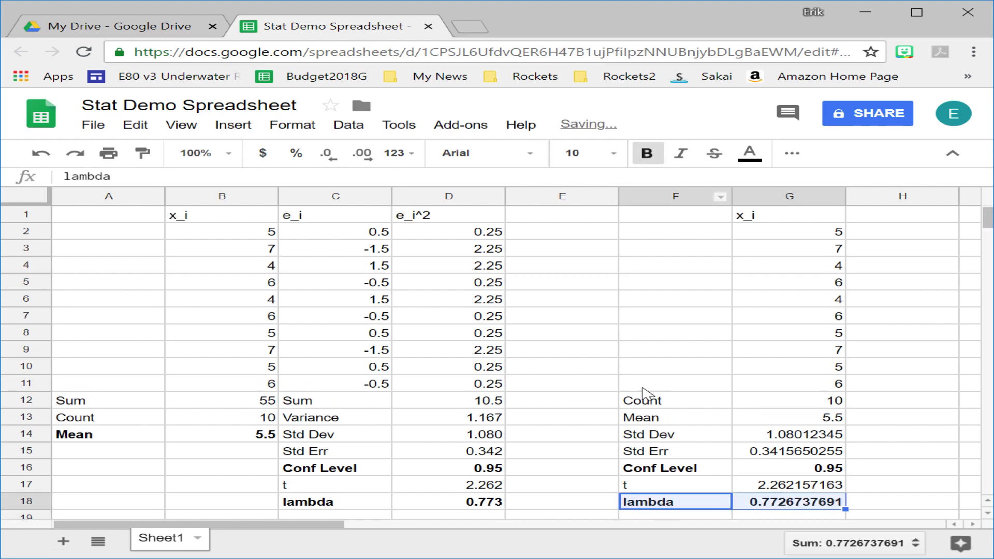
{"action": "left_click_drag", "start_coordinate": [658, 419], "coordinate": [801, 452]}
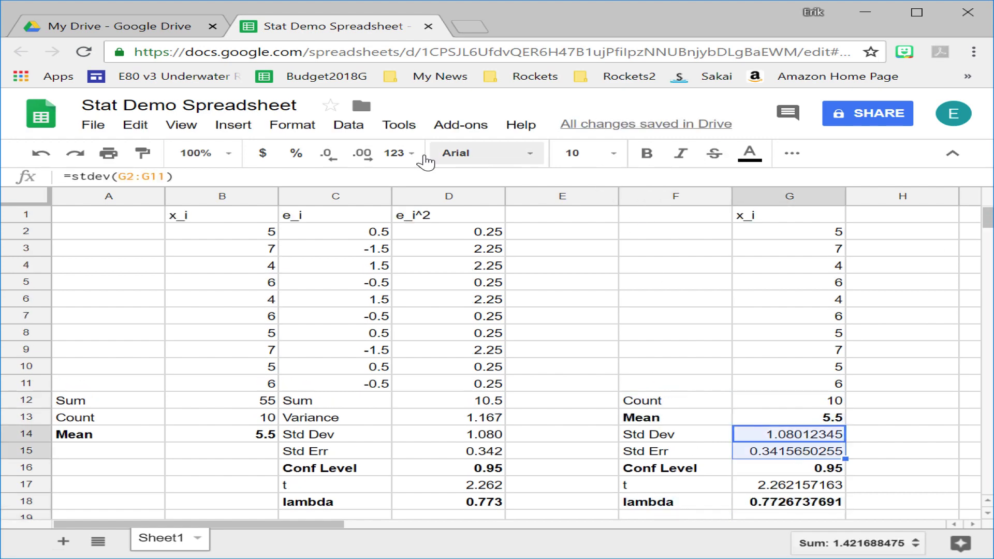
Reduce the standard deviation and standard error in G14:G15 to three decimal places
{"action": "left_click", "coordinate": [328, 153]}
{"action": "left_click", "coordinate": [328, 153]}
{"action": "left_click", "coordinate": [328, 153]}
{"action": "left_click", "coordinate": [329, 154]}
{"action": "left_click", "coordinate": [328, 153]}
{"action": "left_click", "coordinate": [328, 153]}
{"action": "left_click", "coordinate": [328, 153]}
Reduce the t and lambda values in G17:G18 to three decimal places
{"action": "left_click_drag", "start_coordinate": [816, 487], "coordinate": [816, 503]}
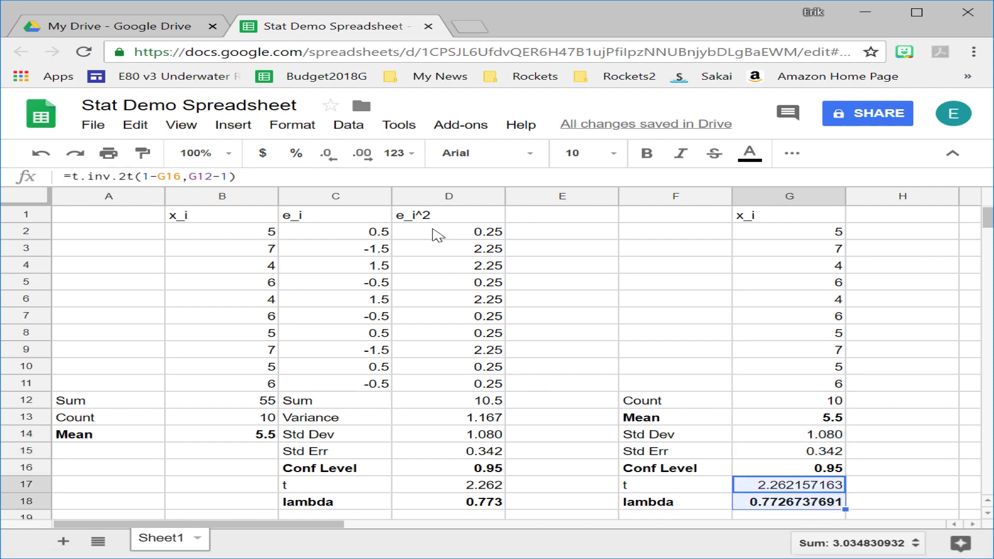
{"action": "left_click", "coordinate": [328, 153]}
{"action": "left_click", "coordinate": [329, 154]}
{"action": "left_click", "coordinate": [329, 154]}
{"action": "left_click", "coordinate": [328, 153]}
{"action": "left_click", "coordinate": [328, 154]}
{"action": "left_click", "coordinate": [329, 154]}
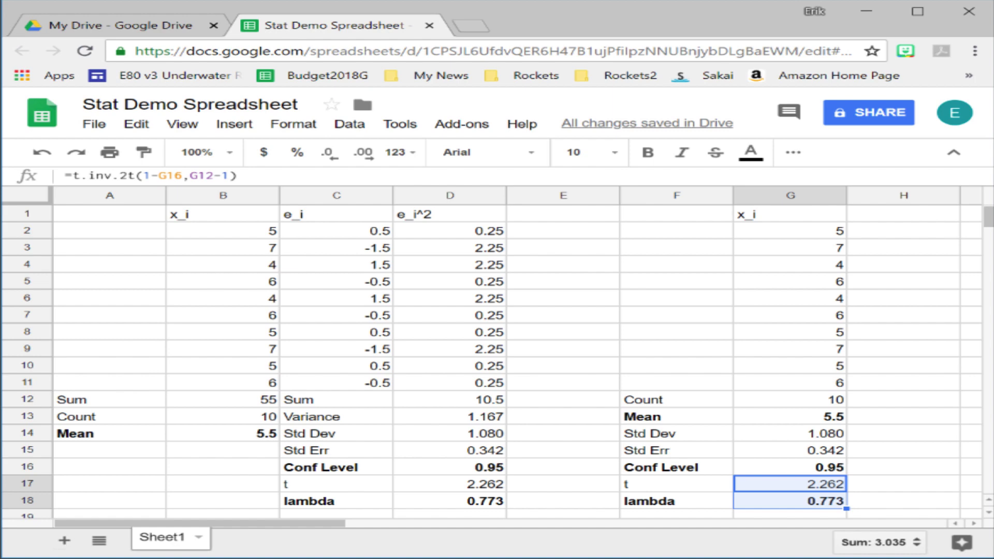
Label A1 i and number the samples in A2:A11 from 1 to 10 by filling down from 1 and 2
{"action": "left_click", "coordinate": [111, 215]}
{"action": "type", "text": "i"}
{"action": "key", "text": "Return"}
{"action": "type", "text": "1"}
{"action": "key", "text": "Return"}
{"action": "type", "text": "2"}
{"action": "key", "text": "Return"}
{"action": "left_click_drag", "start_coordinate": [111, 232], "coordinate": [166, 384]}
{"action": "left_click", "coordinate": [672, 231]}
{"action": "type", "text": "5"}
{"action": "key", "text": "Return"}
{"action": "type", "text": "1"}
{"action": "key", "text": "Up"}
{"action": "key", "text": "Up"}
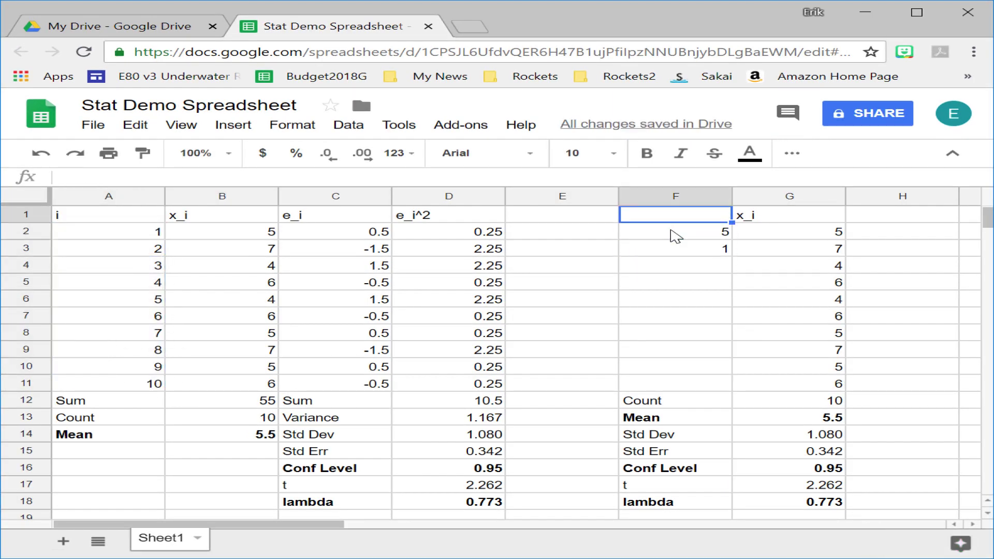
Label F1 i and number the samples in F2:F11 from 1 to 10 by filling down from 1 and 2
{"action": "type", "text": "i"}
{"action": "key", "text": "Return"}
{"action": "left_click_drag", "start_coordinate": [673, 231], "coordinate": [673, 248]}
{"action": "left_click_drag", "start_coordinate": [732, 257], "coordinate": [735, 384]}
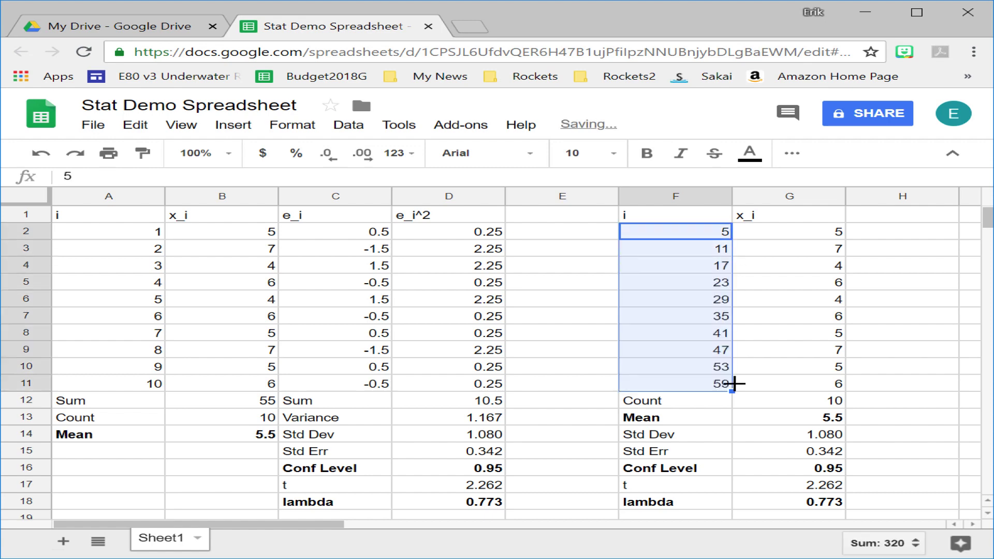
{"action": "left_click", "coordinate": [670, 236]}
{"action": "type", "text": "1"}
{"action": "key", "text": "Return"}
{"action": "type", "text": "2"}
{"action": "key", "text": "Return"}
{"action": "left_click_drag", "start_coordinate": [671, 235], "coordinate": [727, 388]}
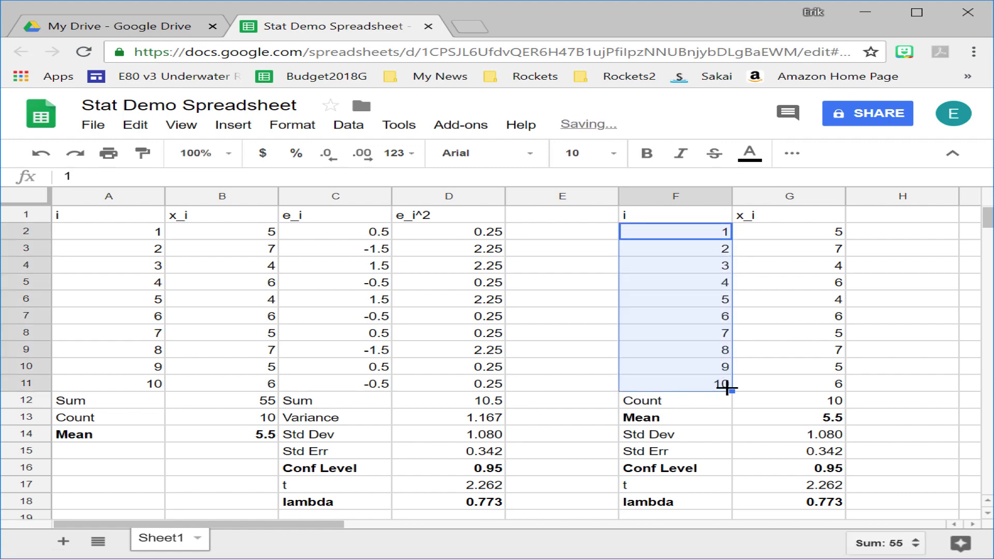
Center and bold the column headers in A1:D1
{"action": "left_click_drag", "start_coordinate": [89, 218], "coordinate": [502, 213]}
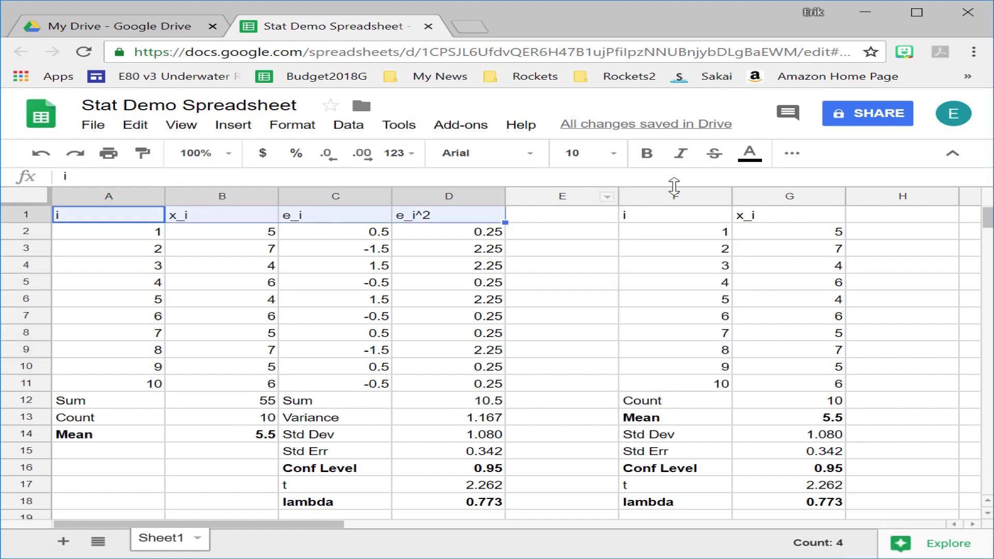
{"action": "left_click", "coordinate": [792, 154]}
{"action": "left_click", "coordinate": [456, 182]}
{"action": "left_click", "coordinate": [488, 208]}
{"action": "left_click", "coordinate": [647, 153]}
Center the i and x_i headers in F1:G1 like those in A1:D1
{"action": "left_click_drag", "start_coordinate": [673, 215], "coordinate": [787, 215]}
{"action": "left_click", "coordinate": [456, 182]}
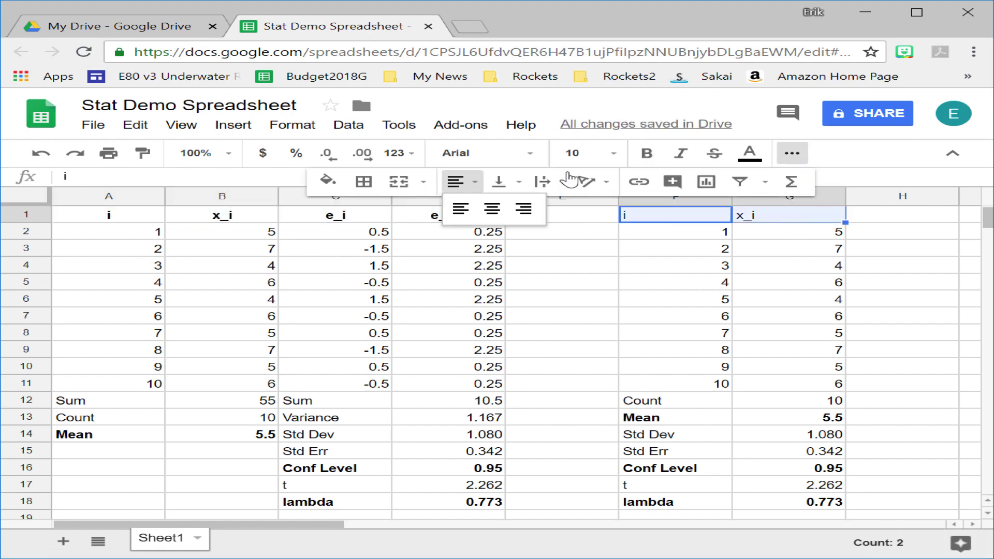